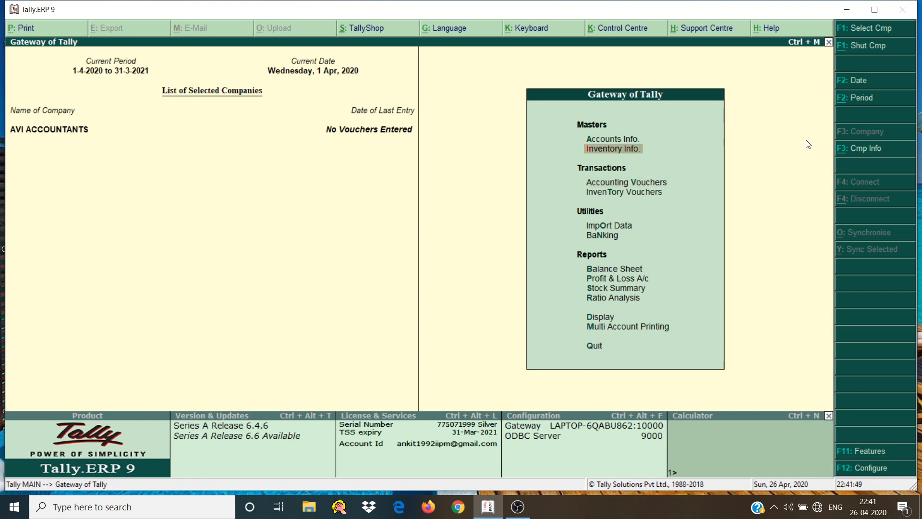
Start a new single stock group named SONY TV
key("Down")
key("Up")
key("Return")
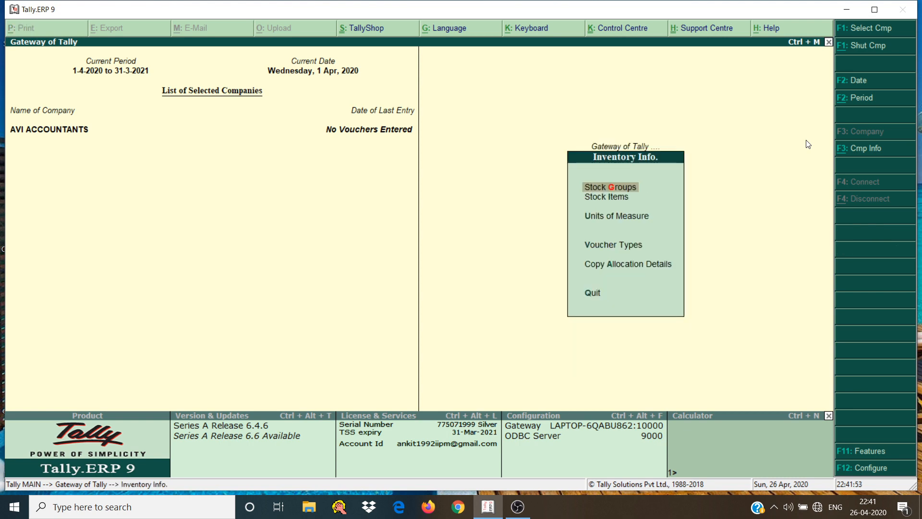
key("Return")
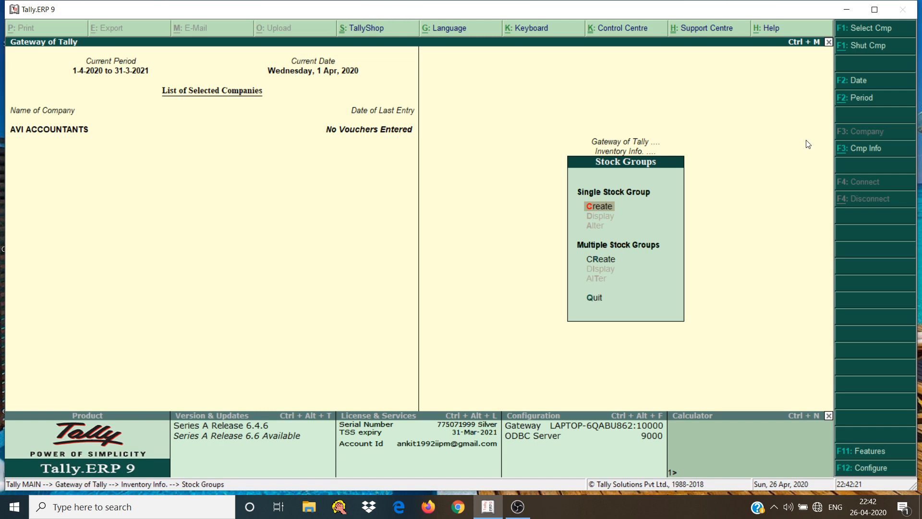
key("Return")
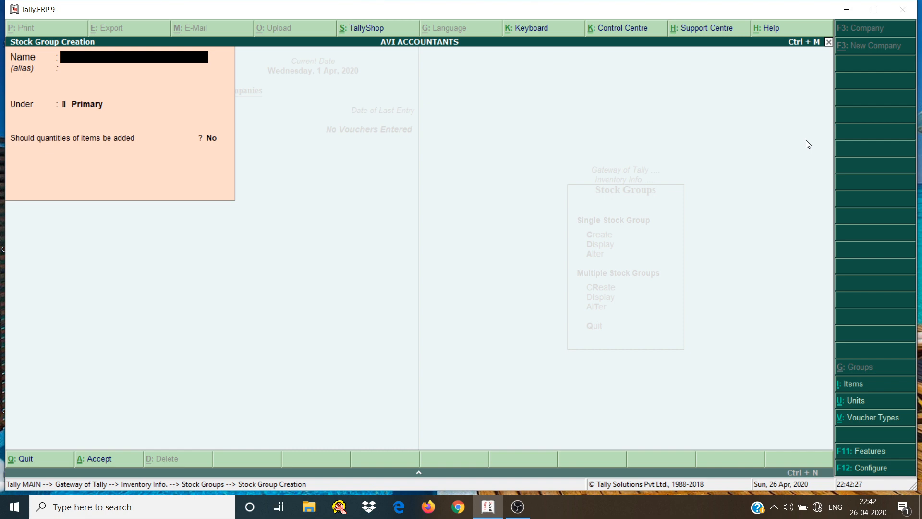
type("SONY TV")
key("Return")
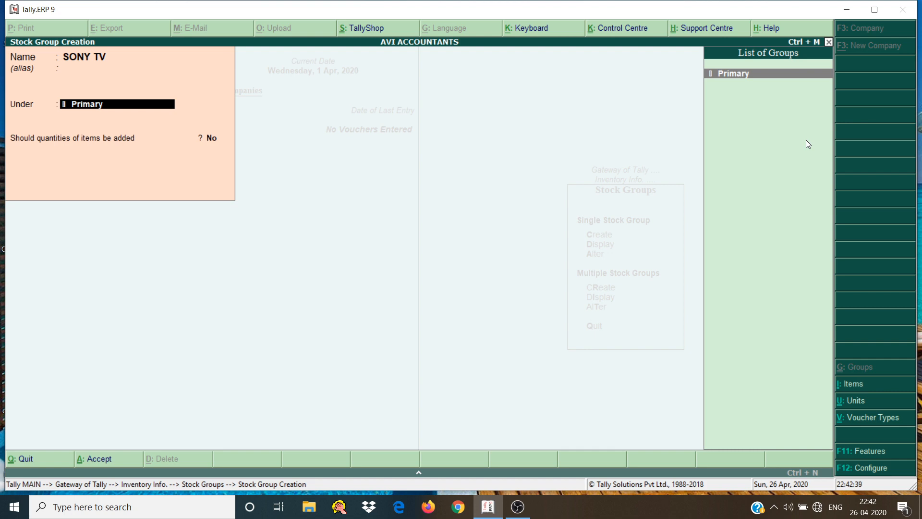
Enable Goods and Services Tax in the company's statutory features and choose to set its GST details
key("F11")
key("F3")
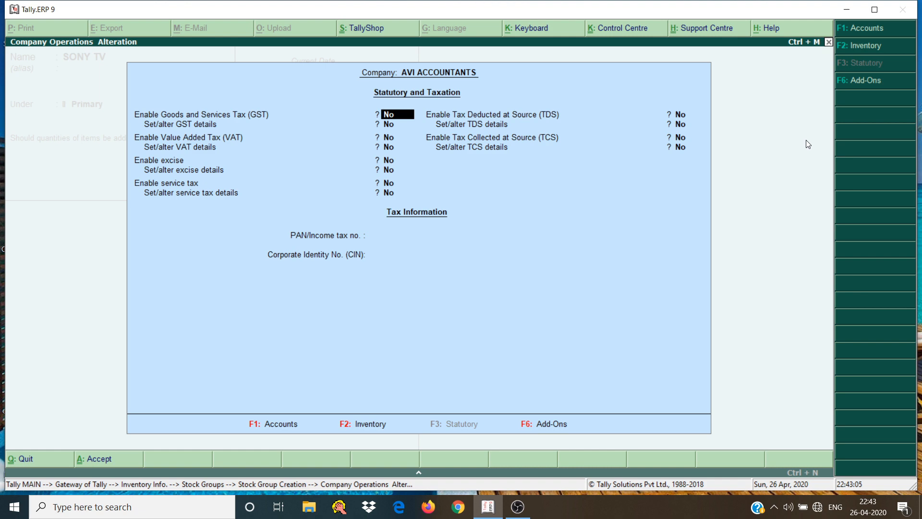
key("Down")
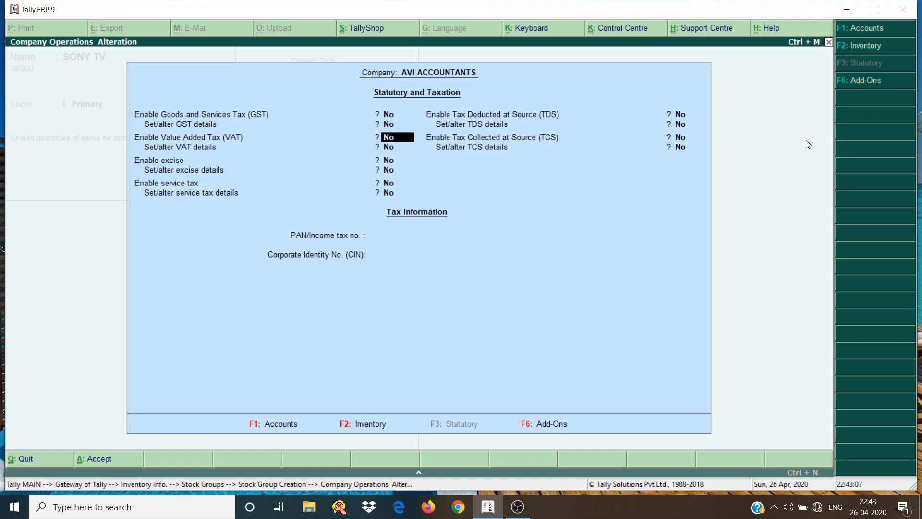
key("Up")
type("Y")
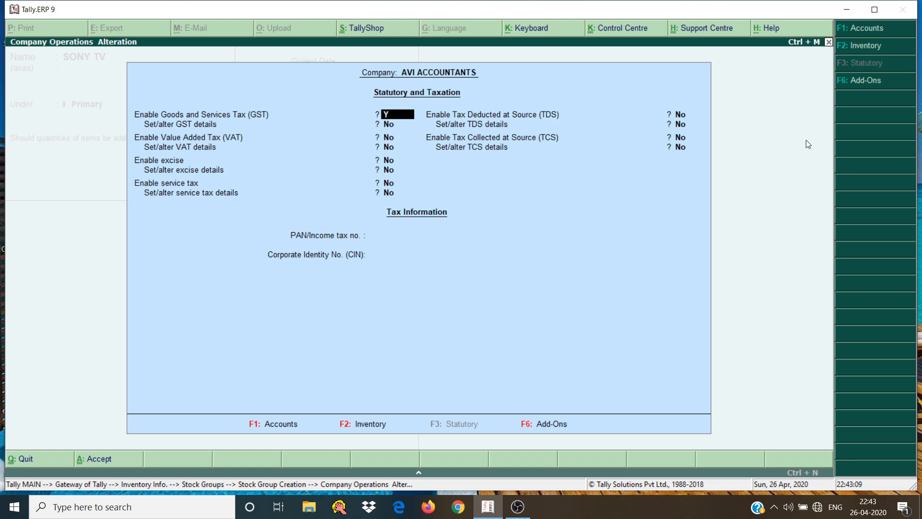
key("Return")
type("Y")
key("Return")
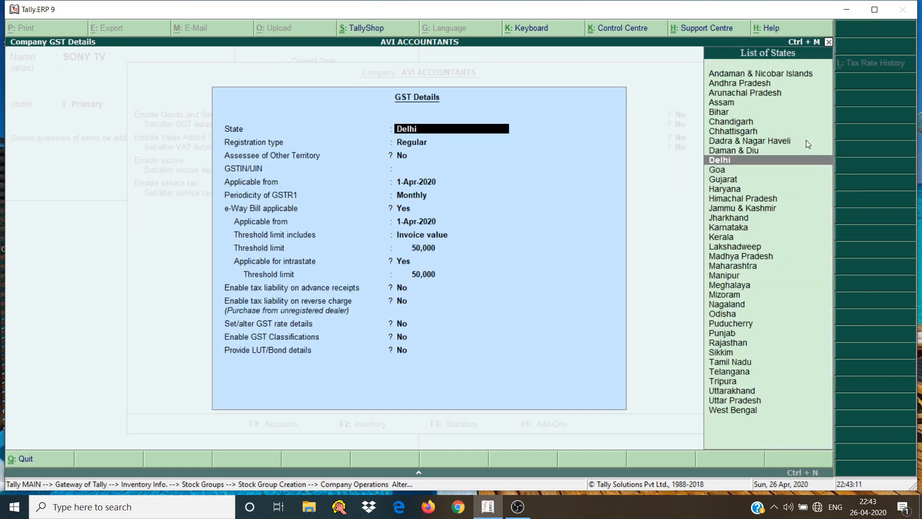
Keep Delhi as the state with Regular registration, and enter the company's GSTIN/UIN
key("Return")
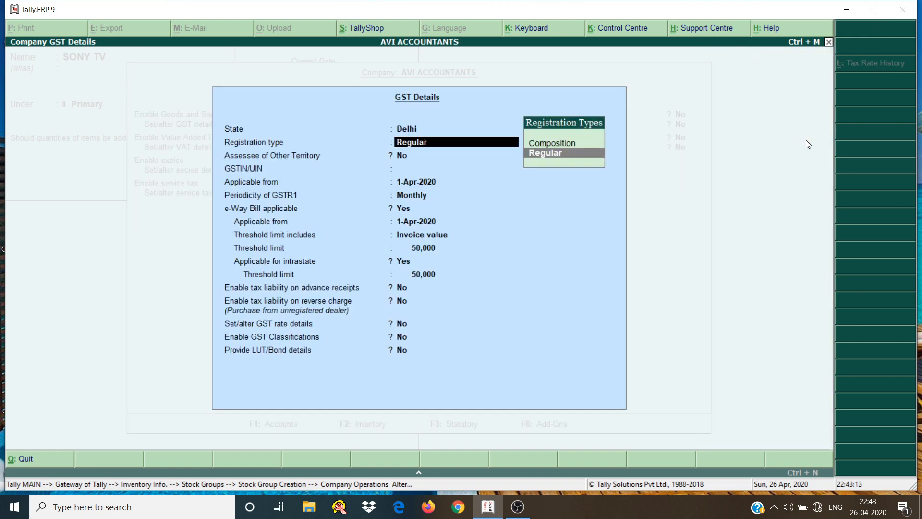
key("Return")
key("Return")
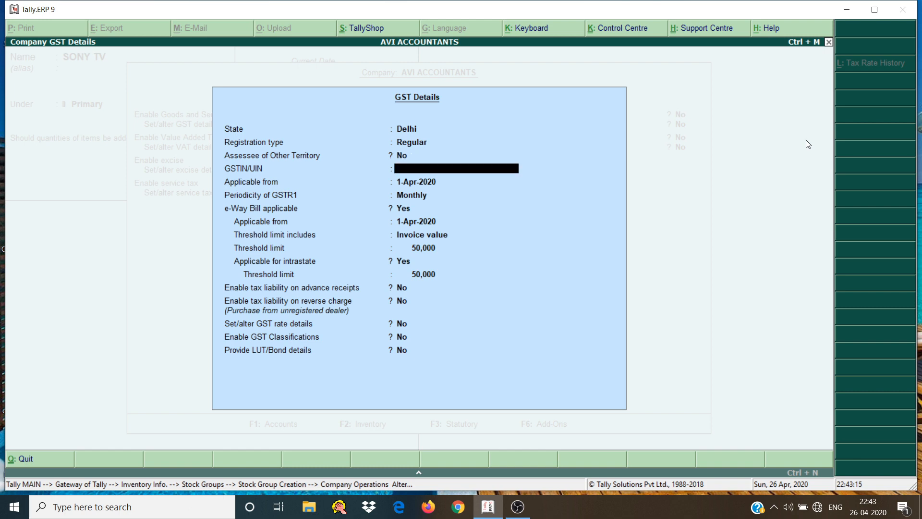
key("Return")
key("Return")
key("Return")
key("Return")
key("Return")
key("Return")
key("Return")
key("Return")
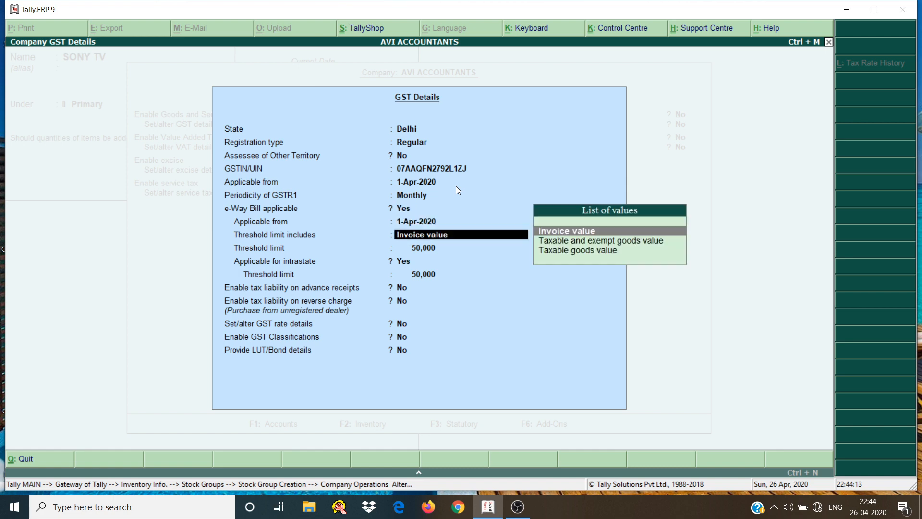
Keep the default periodicity, e-Way Bill and remaining GST settings, and accept the company's GST details
key("Return")
key("Return")
key("Return")
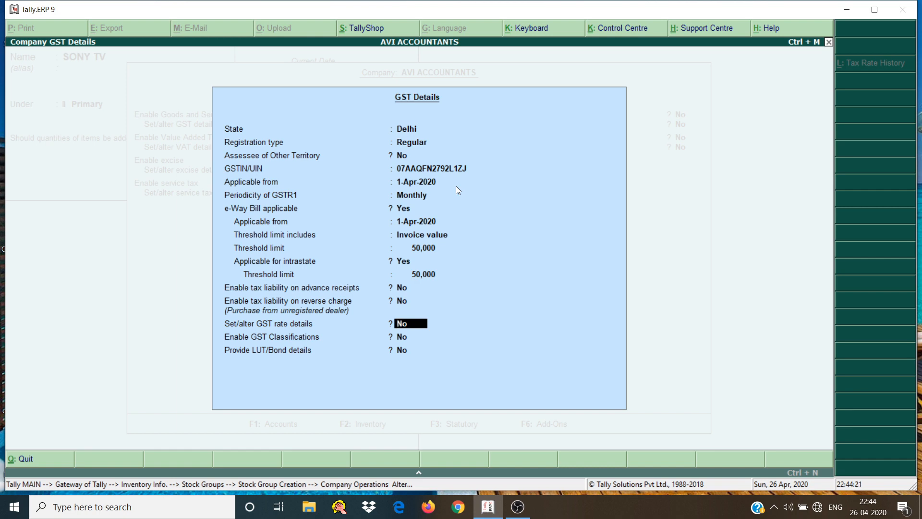
key("Return")
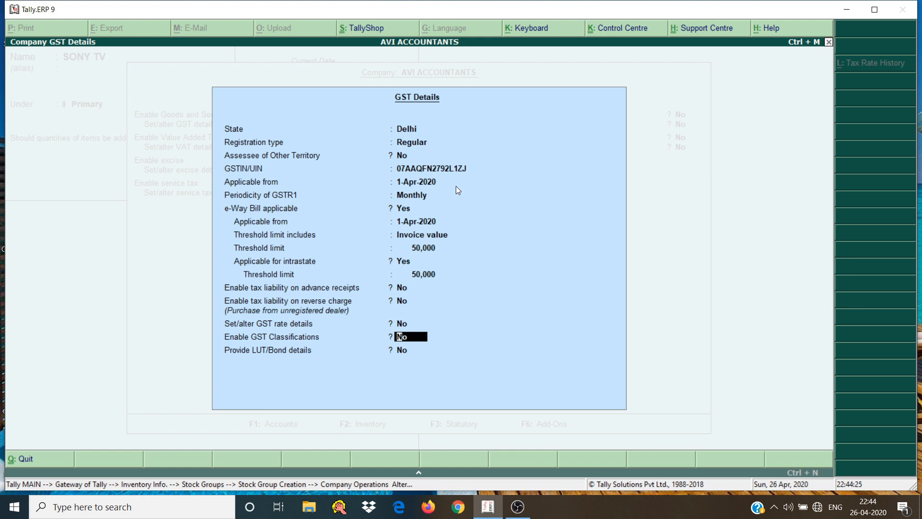
key("Return")
key("Return")
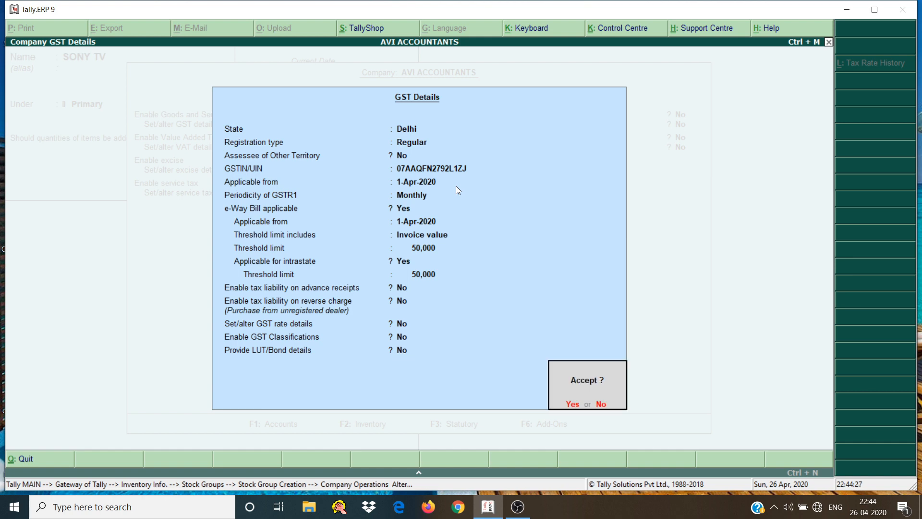
key("Return")
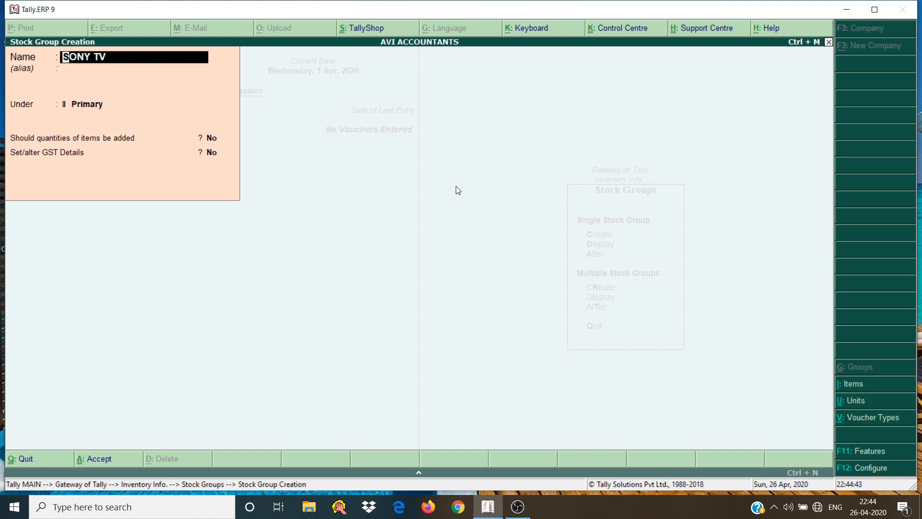
Keep the SONY TV stock group under Primary and set its Set/alter GST Details option to Yes
key("Return")
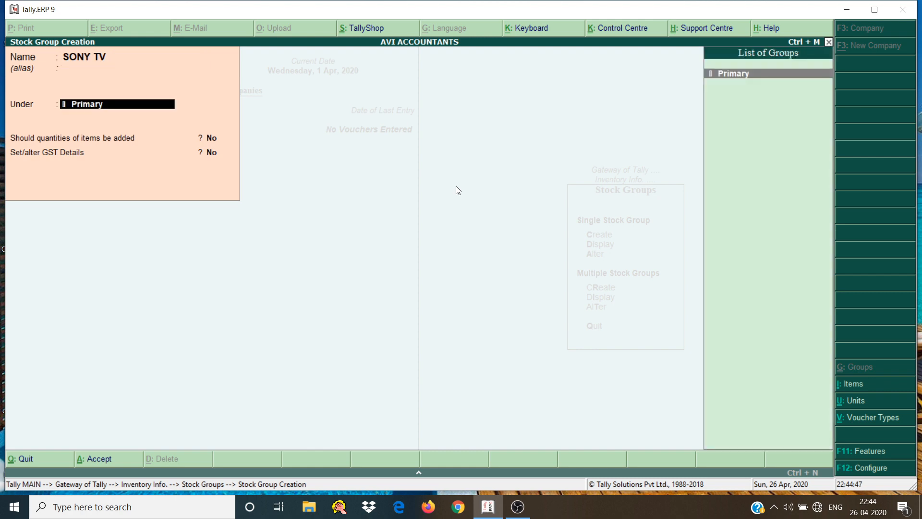
key("Return")
key("Return")
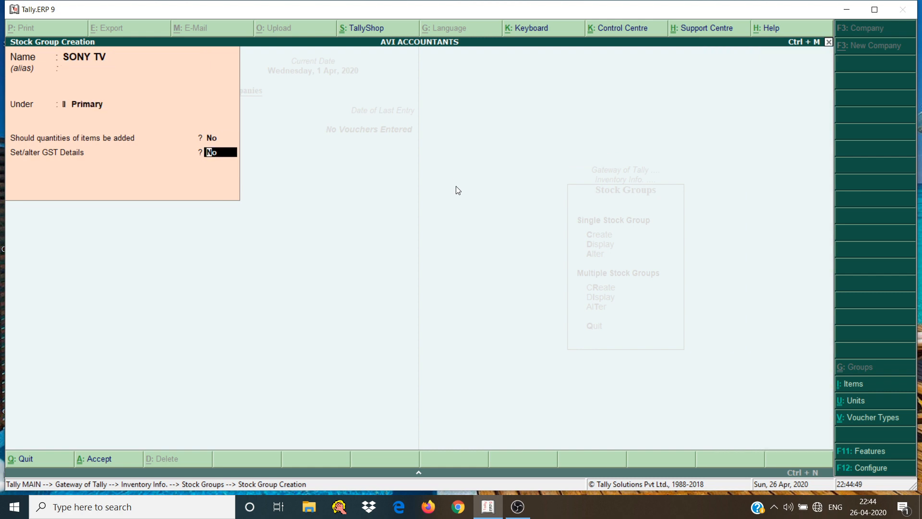
type("y")
key("Return")
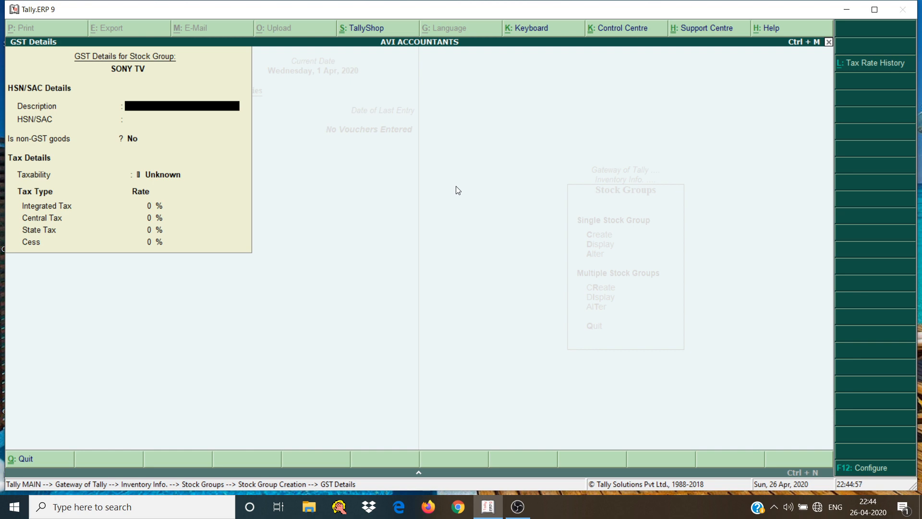
Enter TELEVISION as the description and 8528 as the HSN/SAC code for the SONY TV group
type("TELEVISION")
key("Return")
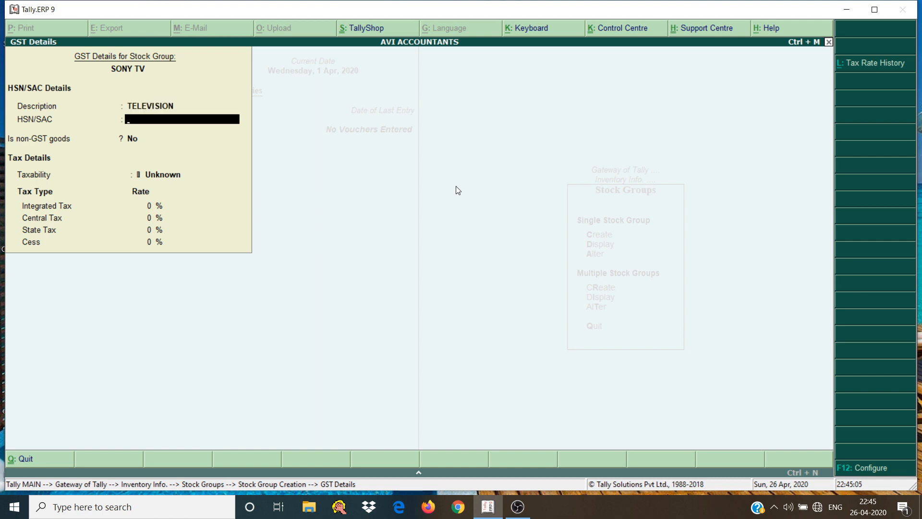
type("852")
type("8")
key("Return")
key("Return")
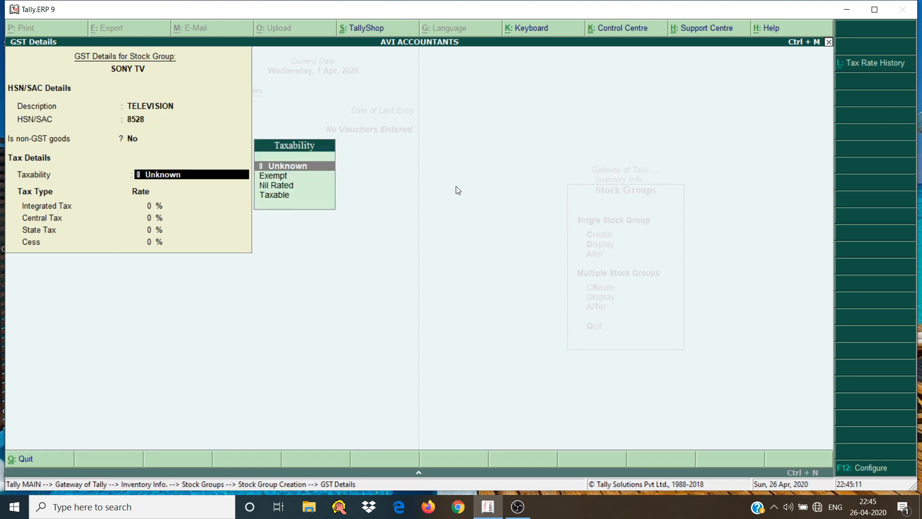
Try marking the SONY TV group as non-GST goods, and return that option to No
key("BackSpace")
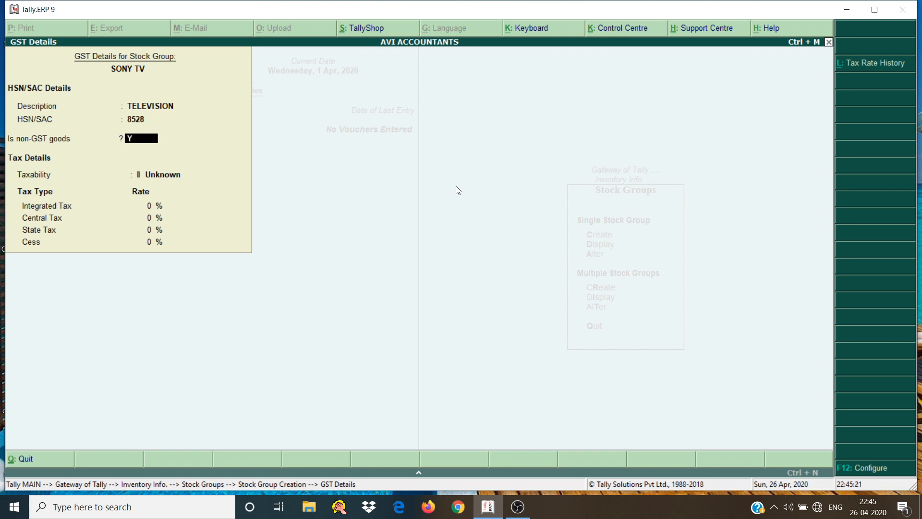
key("ctrl+a")
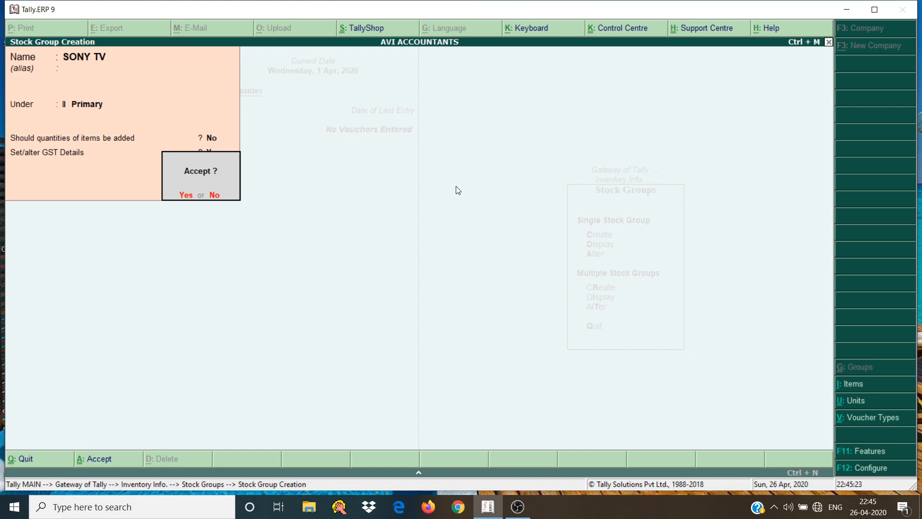
key("n")
key("Return")
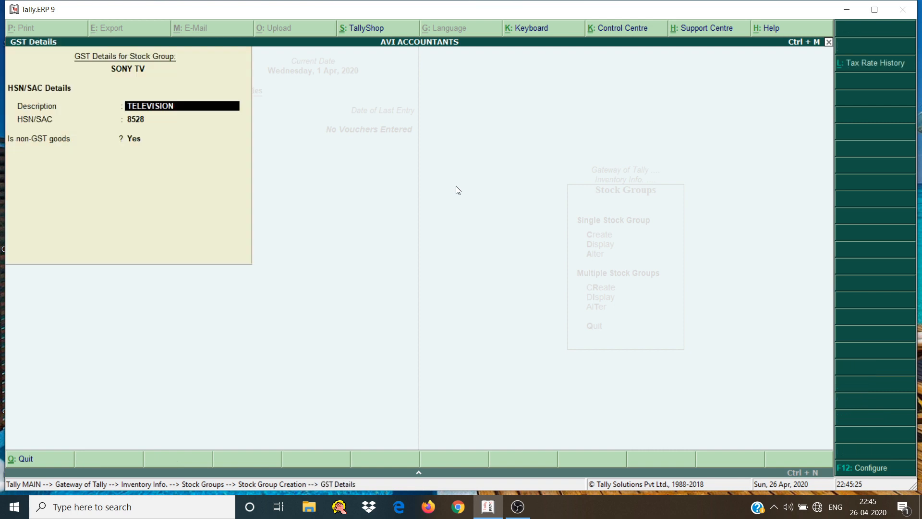
key("Return")
key("Return")
key("n")
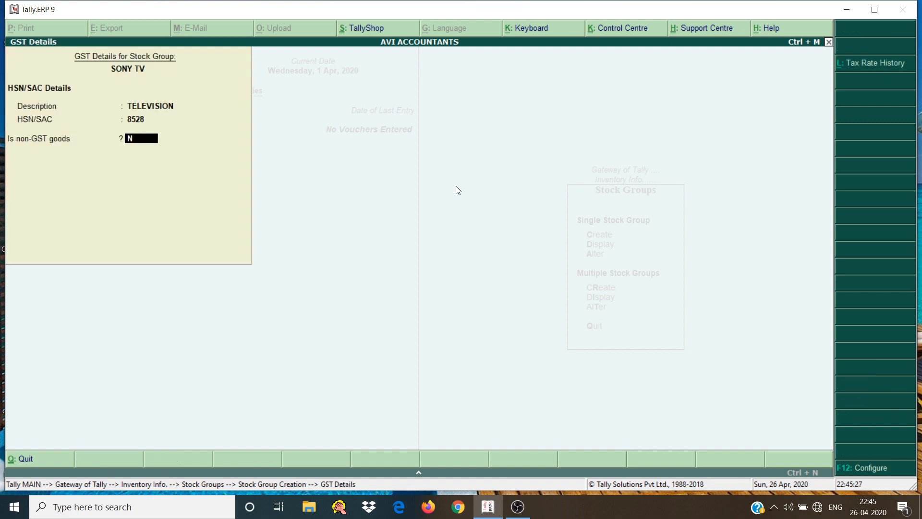
key("Return")
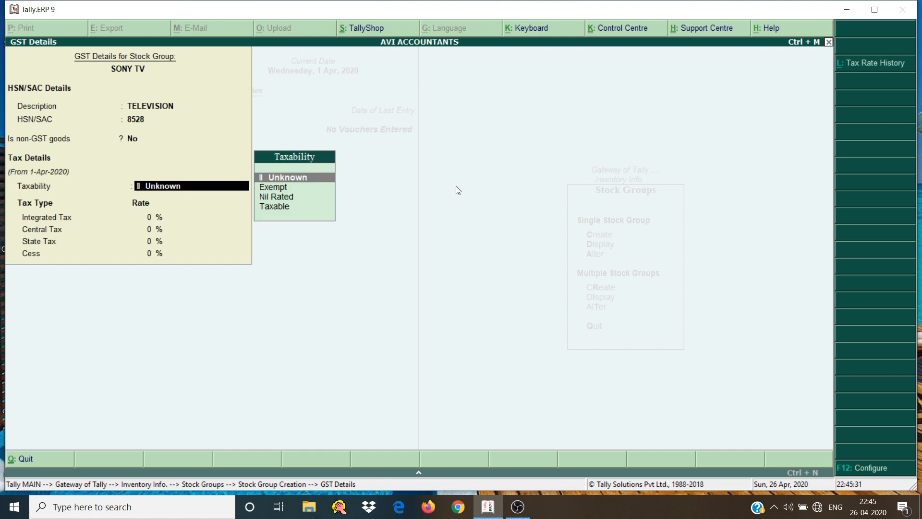
Make SONY TV taxable at 18% integrated tax, applicable from 1-Apr-2020, and save the stock group
key("Down")
key("Down")
key("Down")
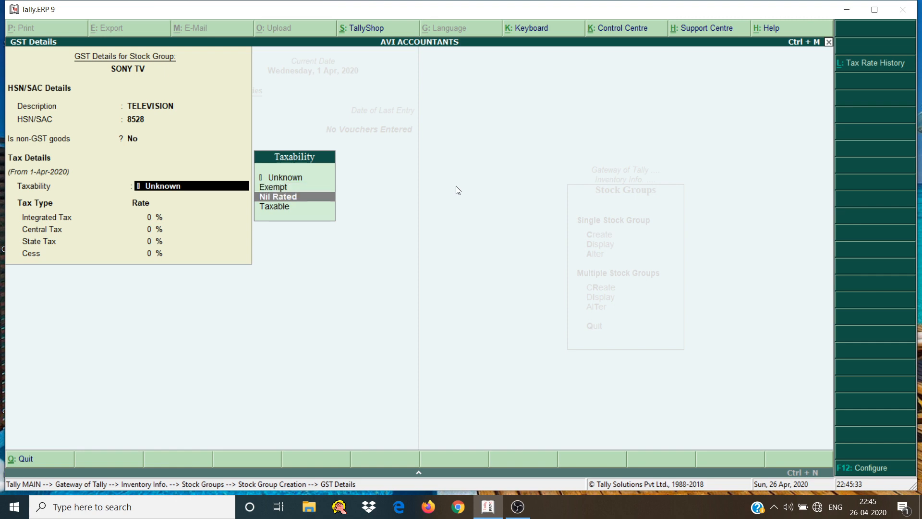
key("Return")
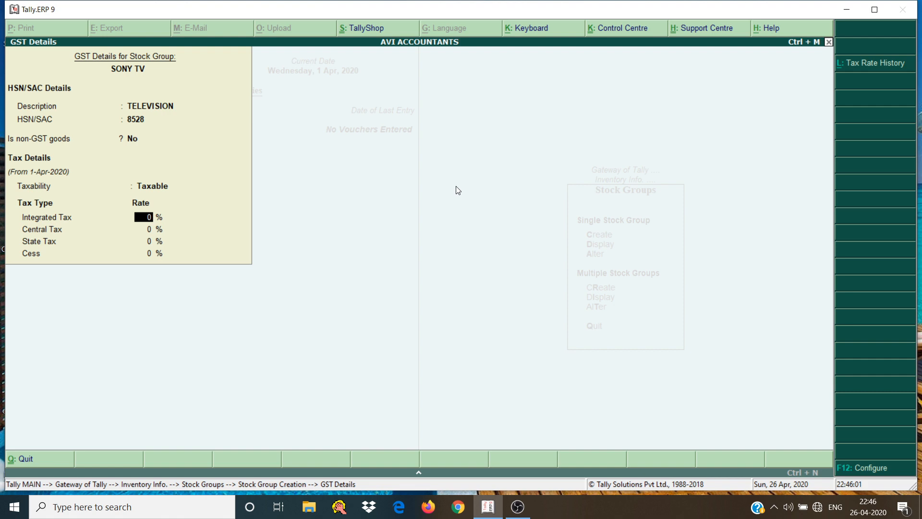
type("18")
key("Return")
key("Return")
key("Return")
key("Return")
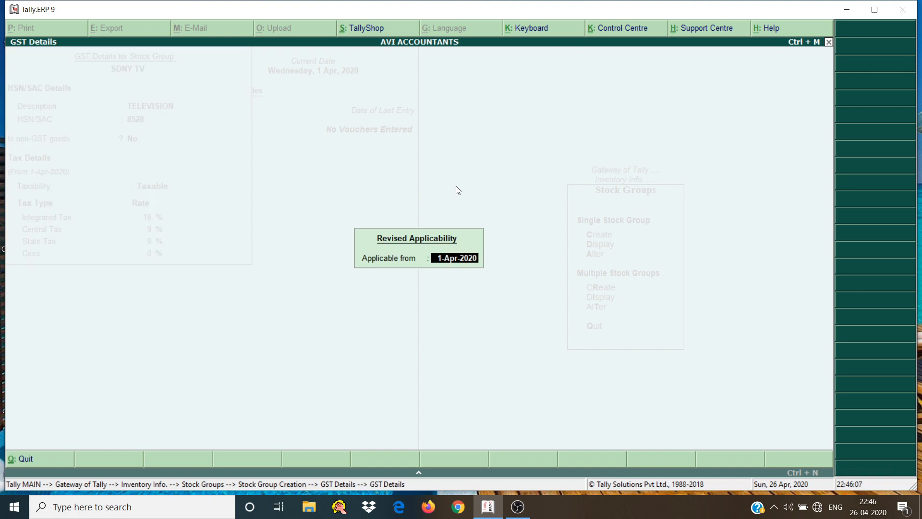
key("Return")
Start a stock group named Philips TV under Primary and set its Set/alter GST Details option to Yes
key("Return")
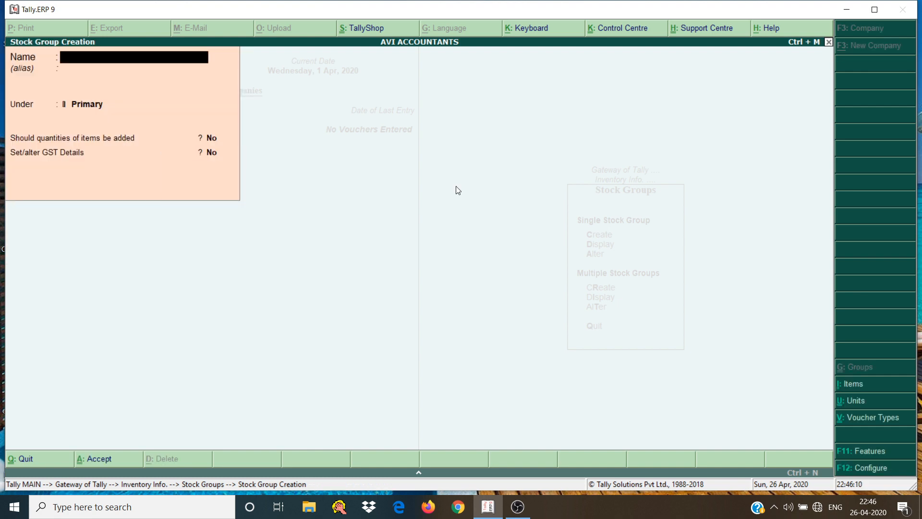
type("Philips TV")
key("Return")
key("Return")
key("Return")
key("Return")
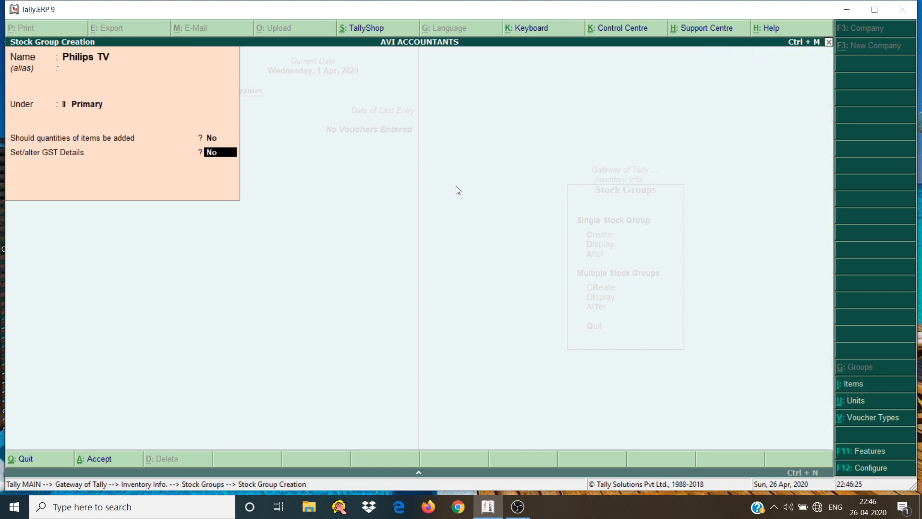
type("y")
key("Return")
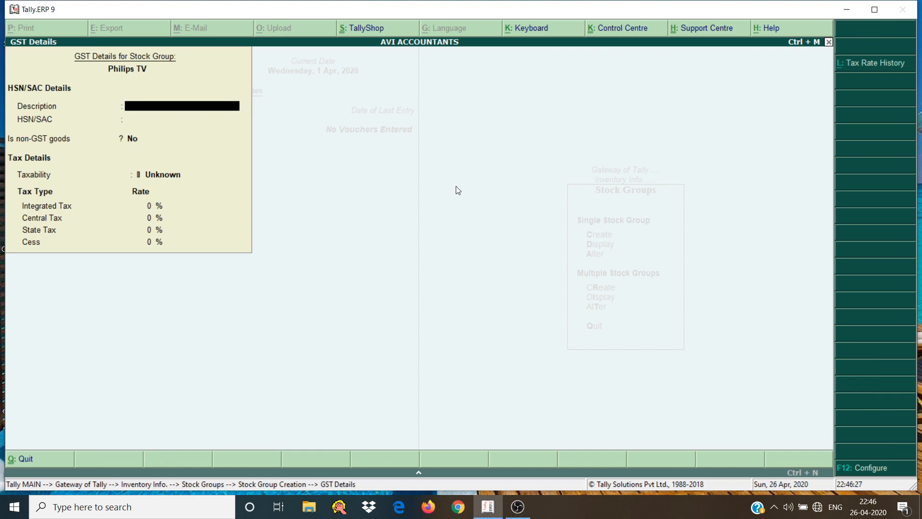
Enter TELEVISION as the description and 8528 as the HSN/SAC code for the Philips TV group
type("TELEVISION")
key("Return")
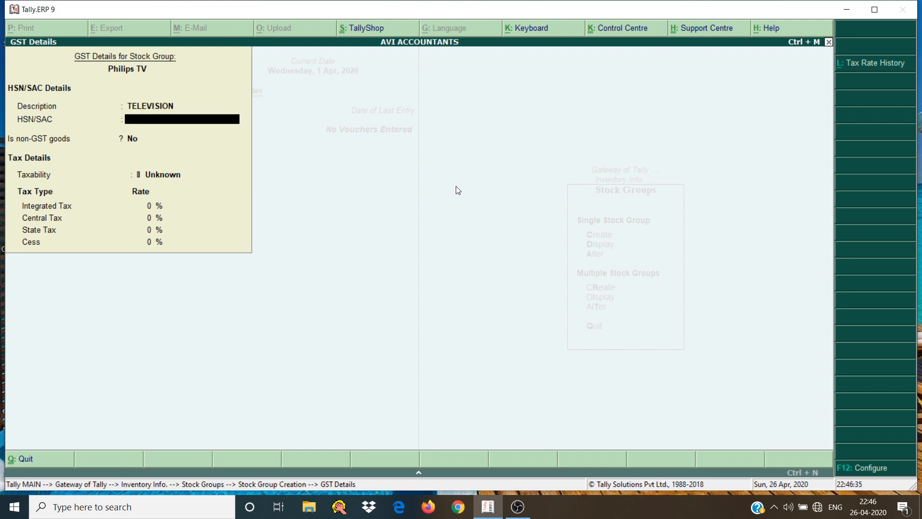
type("8528")
key("Return")
key("Return")
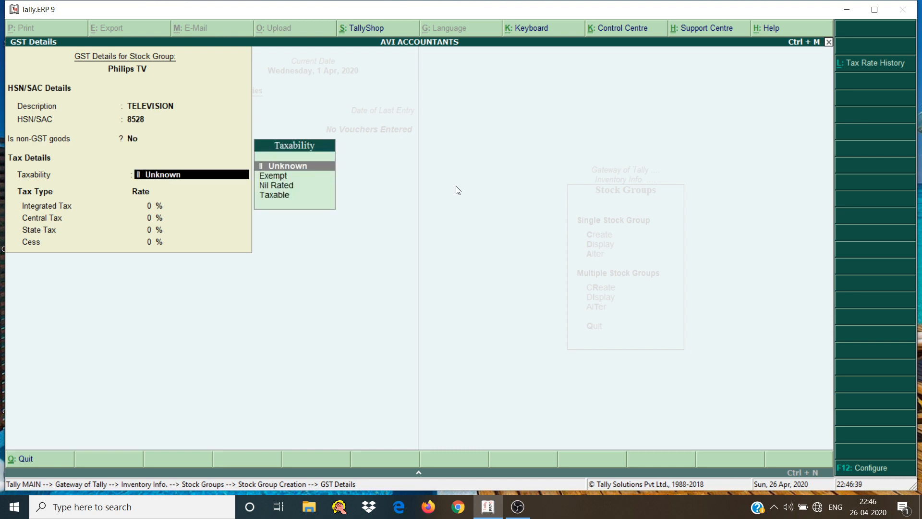
Make the Philips TV group taxable with an 18% integrated tax rate and complete its GST details
key("Down")
key("Down")
key("Down")
key("Return")
type("18")
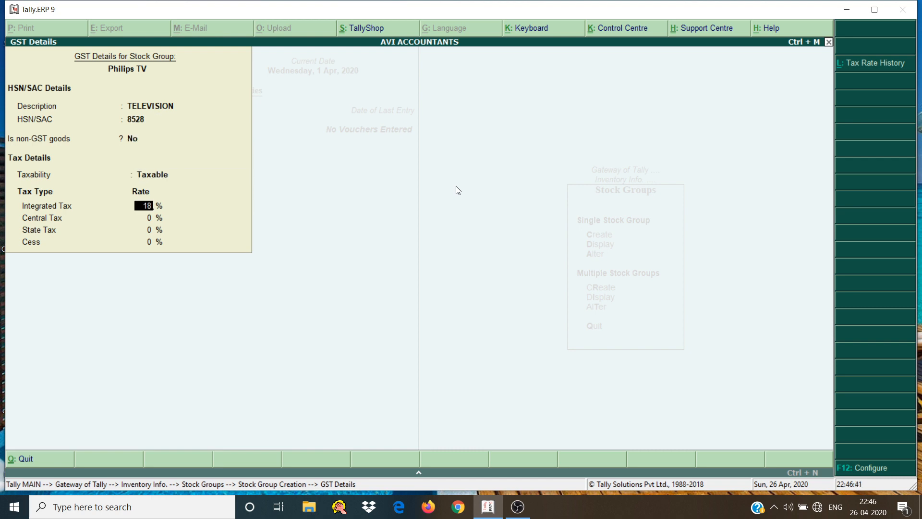
key("Return")
key("Return")
key("Return")
key("Return")
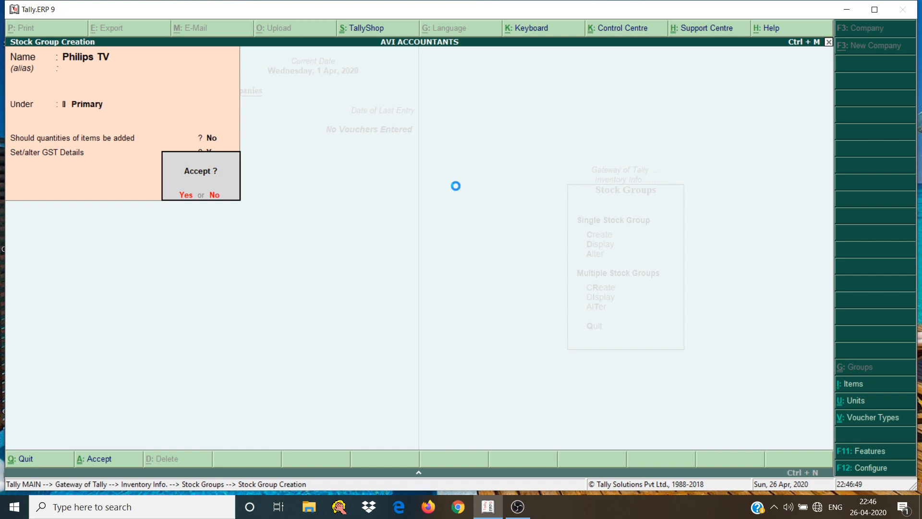
Save the Philips TV group and start a stock group named VIDEOCON TV under Primary with Set/alter GST Details set to Yes
key("Return")
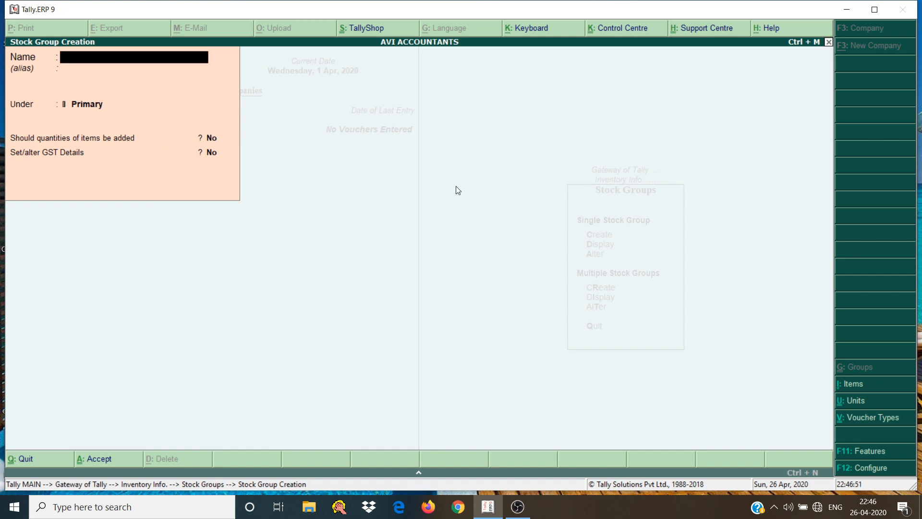
type("VIDEOCON TV")
key("Return")
key("Return")
key("Return")
key("Return")
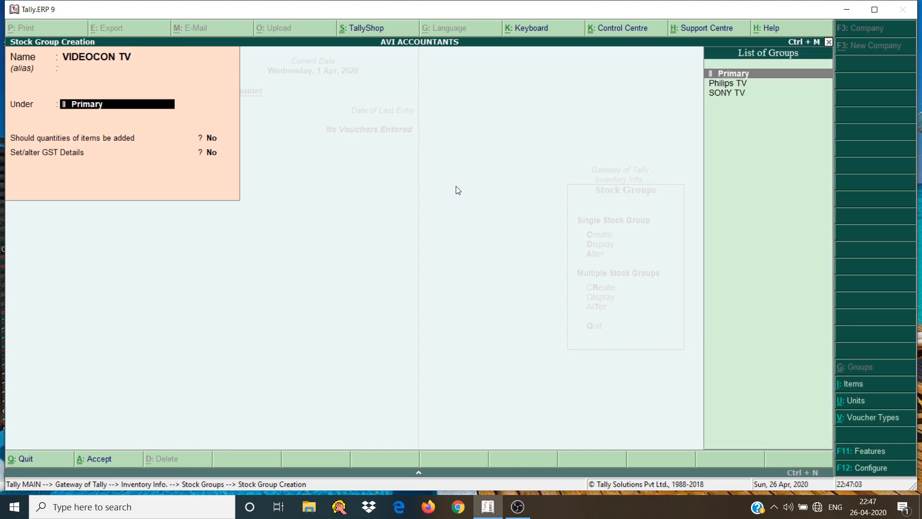
key("y")
key("Return")
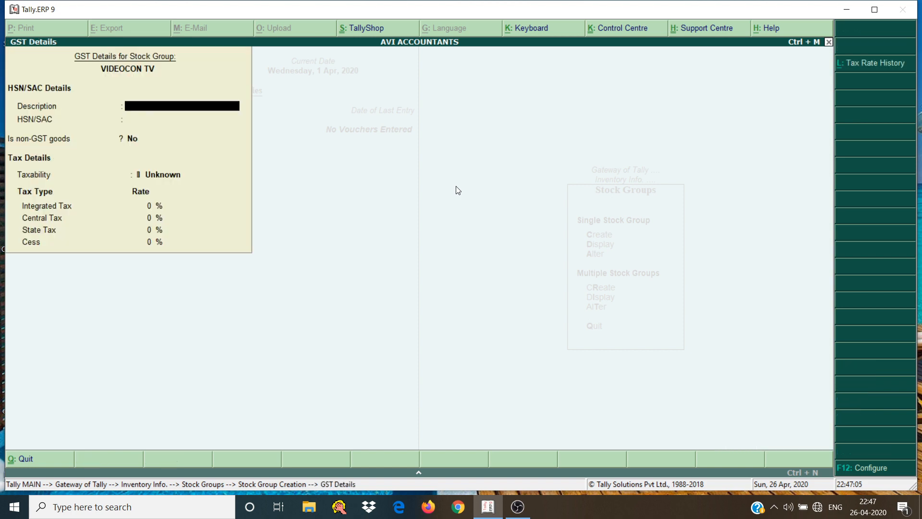
Enter TELEVISION as the description and 8528 as the HSN/SAC code for the VIDEOCON TV group
type("TELEVISION")
key("Return")
type("85")
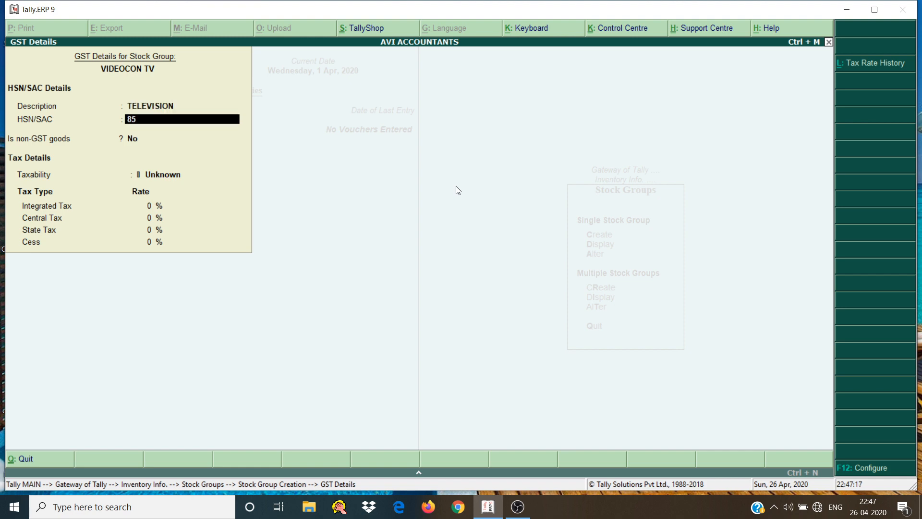
type("28")
key("Return")
key("Return")
Make the VIDEOCON TV group taxable with an 18% integrated tax rate and save the stock group
key("Down")
key("Down")
key("Down")
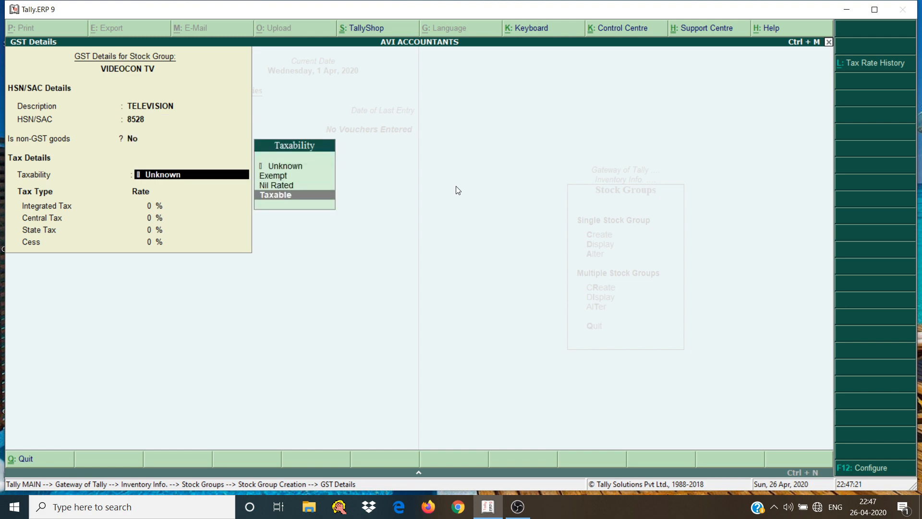
key("Return")
type("18")
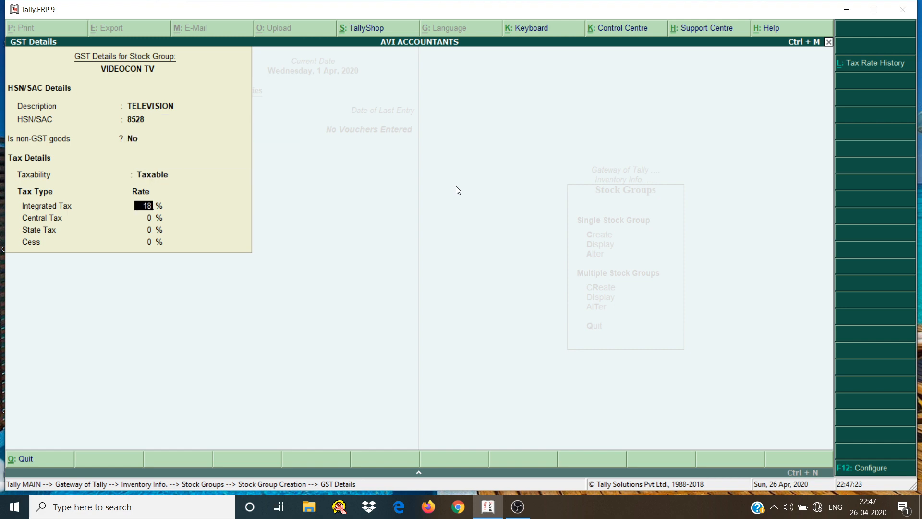
key("Return")
key("Return")
key("Return")
key("Return")
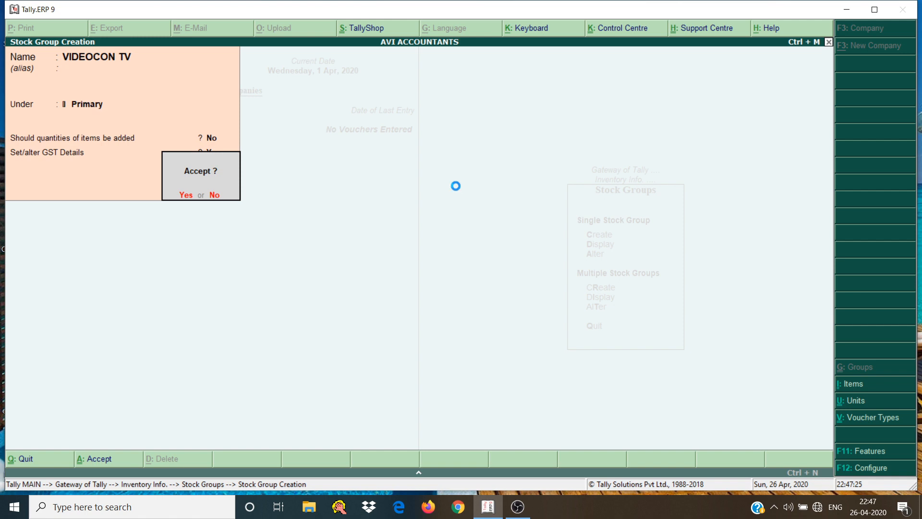
key("Return")
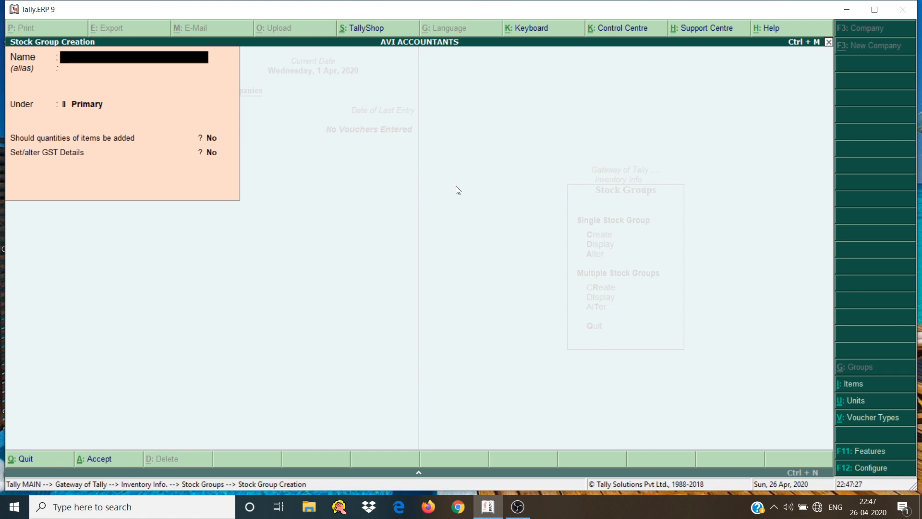
Leave stock group creation and open the creation form for a single stock item
key("Escape")
key("Return")
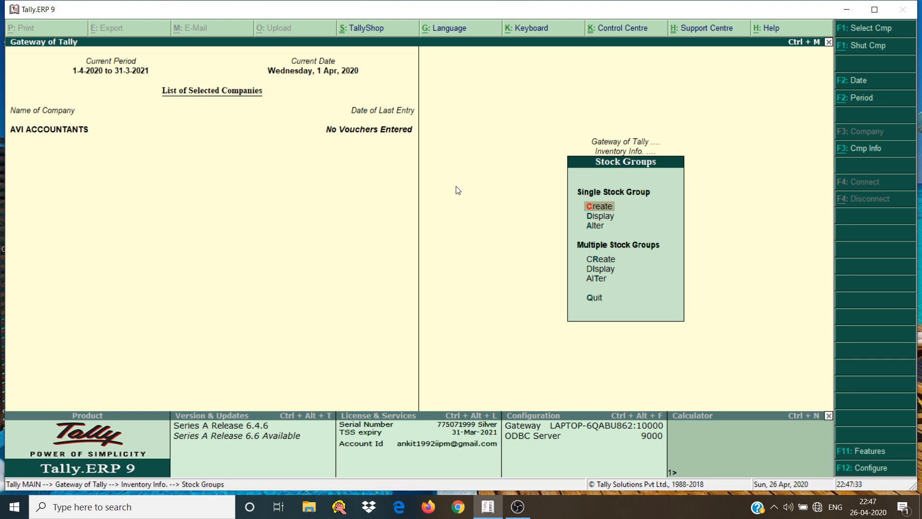
key("Escape")
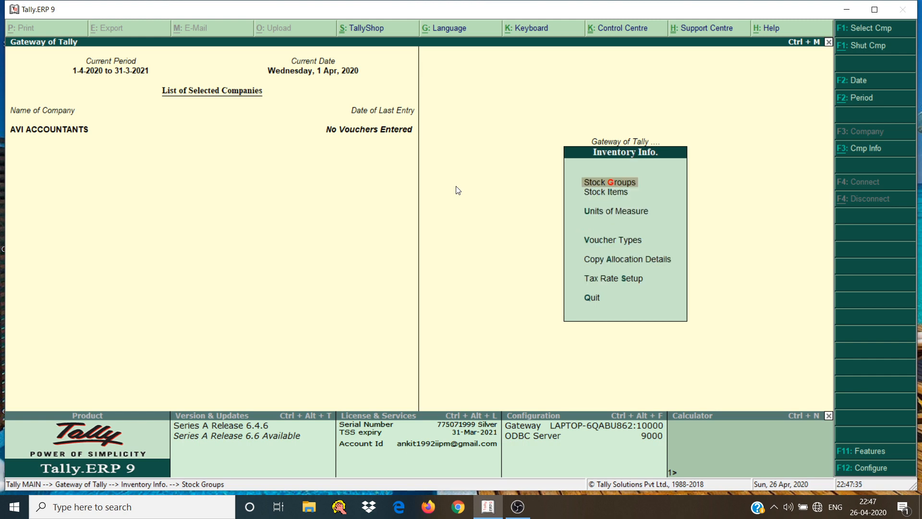
key("Down")
key("Return")
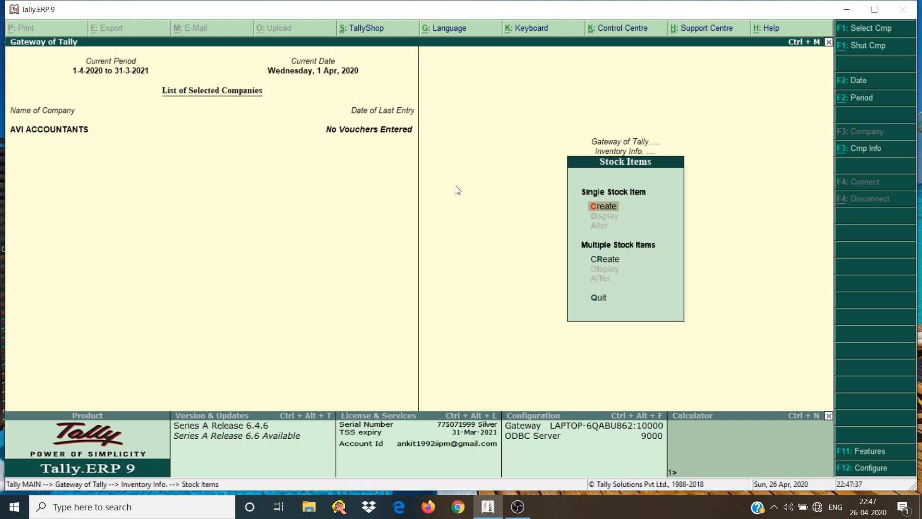
key("Return")
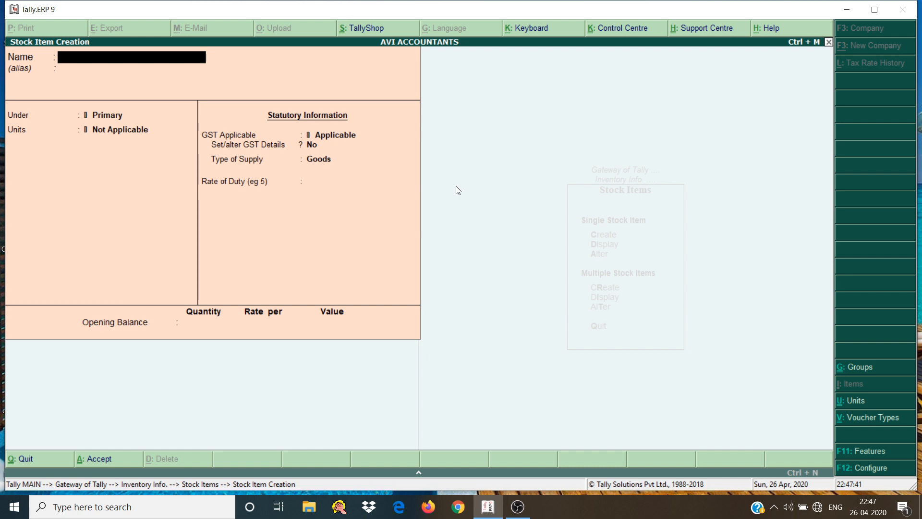
Name the new stock item Sony 20 inches Tv
type("Sony 20")
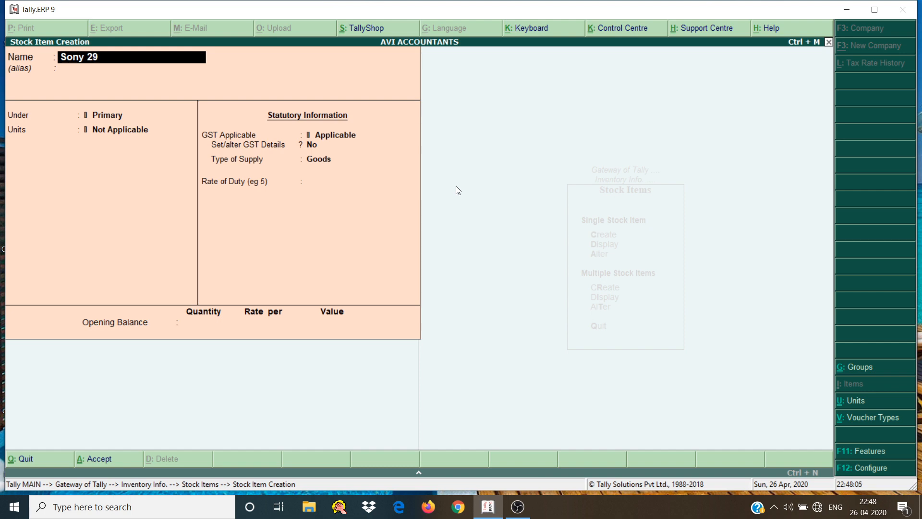
key("BackSpace")
key("BackSpace")
type("20in")
key("BackSpace")
key("BackSpace")
type("inches Tv")
key("Return")
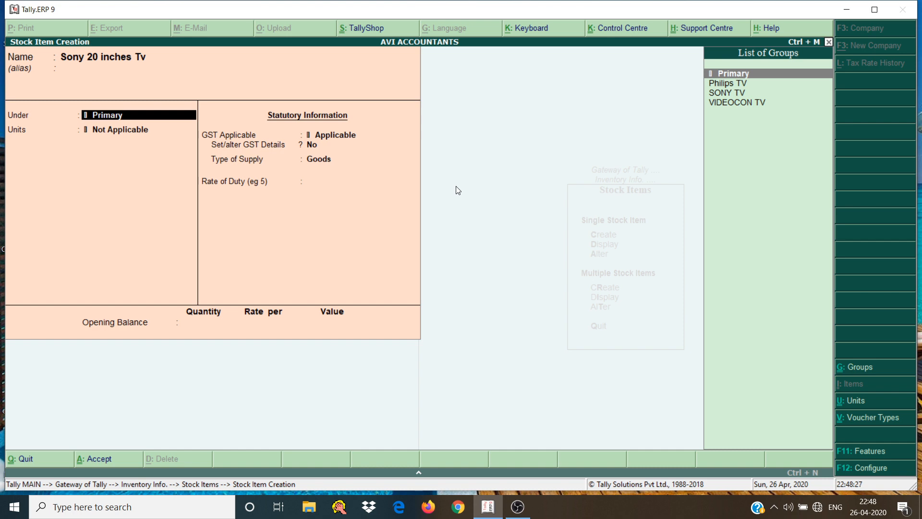
Place the Sony 20 inches Tv item under the SONY TV stock group
key("Down")
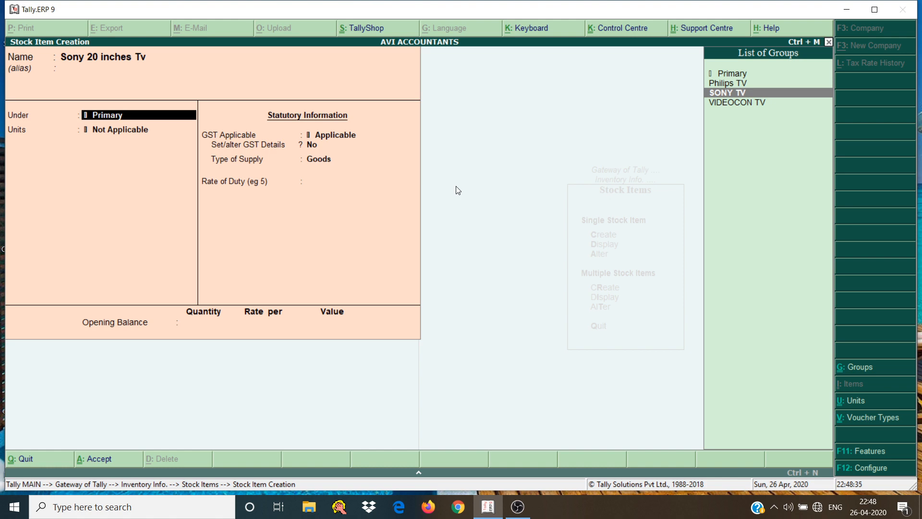
key("Up")
key("Down")
key("Return")
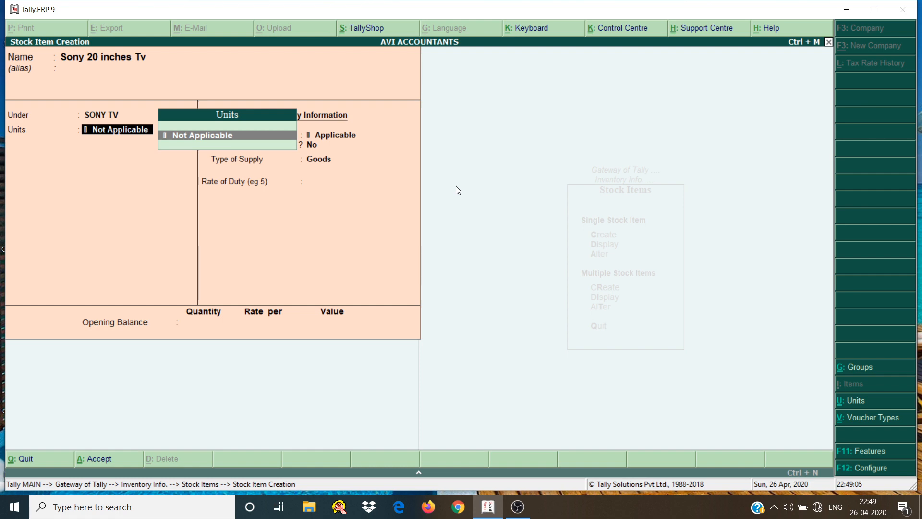
Create a simple unit from the item's Units field with symbol pcs, formal name Pc and quantity code PCS-PIECES
key("alt+c")
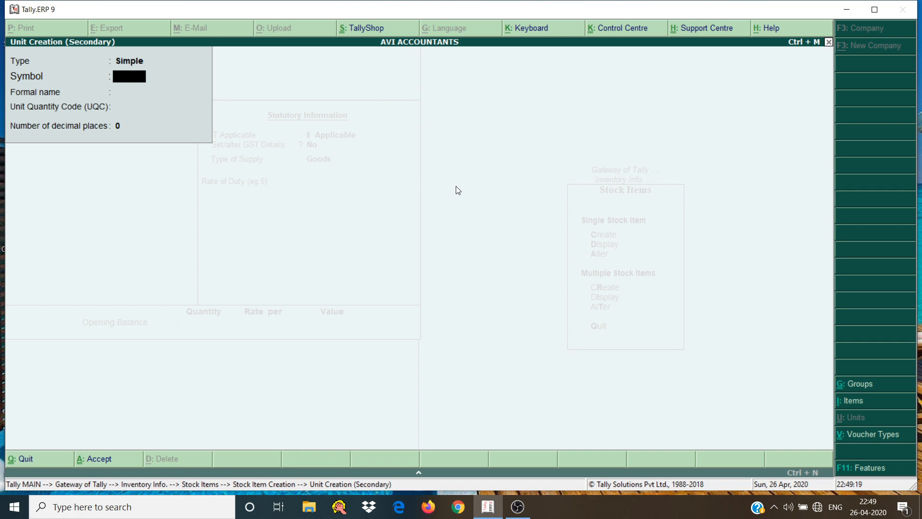
type("pcs")
key("Return")
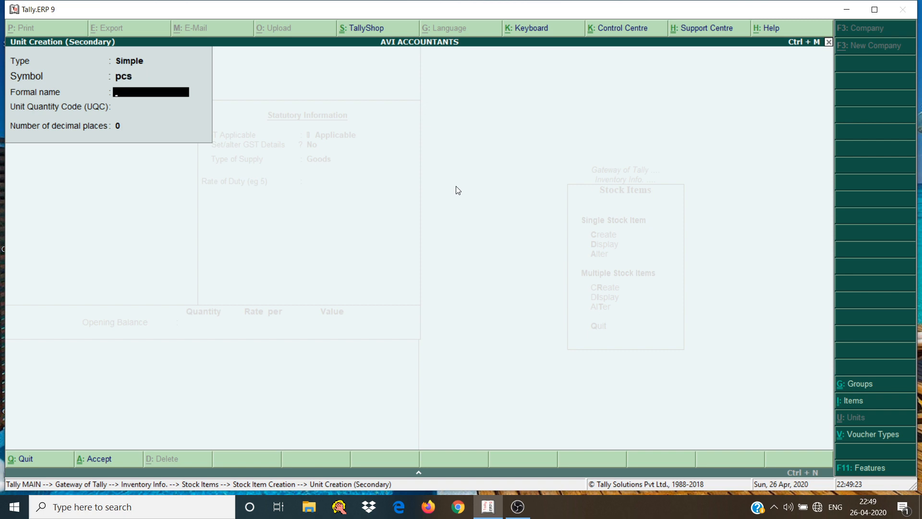
type("Pcs")
key("BackSpace")
key("Return")
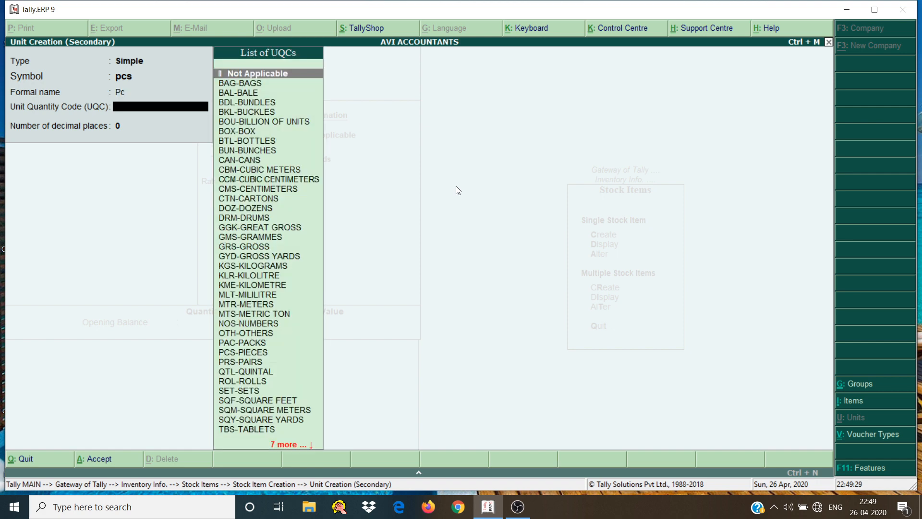
type("pc")
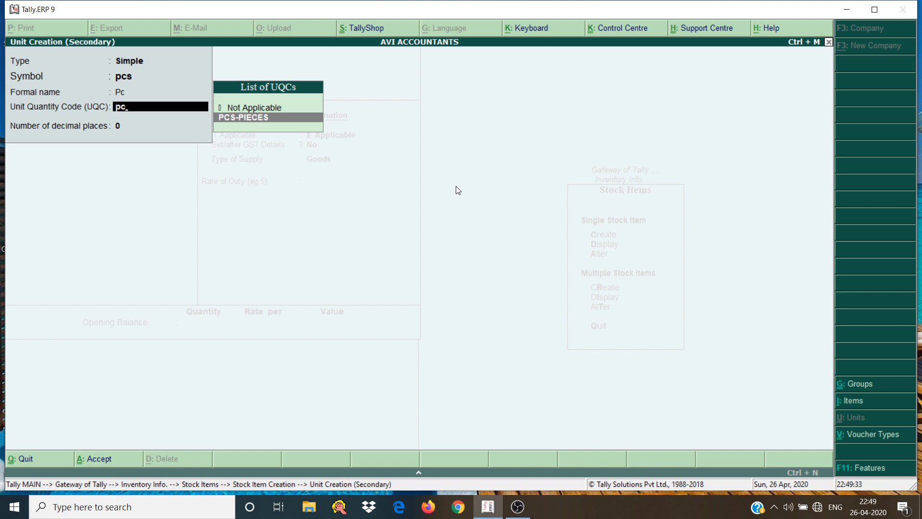
key("Return")
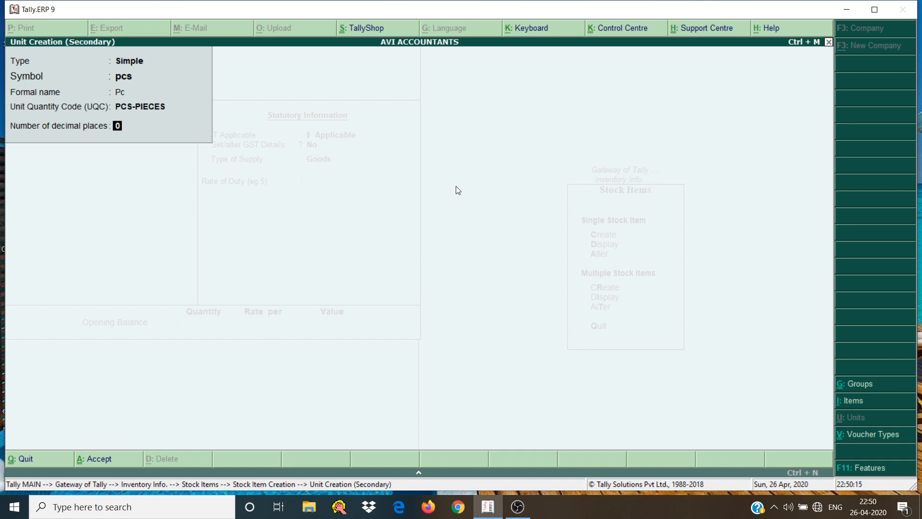
Set the pcs unit's number of decimal places to 0 and save the unit for the stock item
type("3")
type("0")
key("Return")
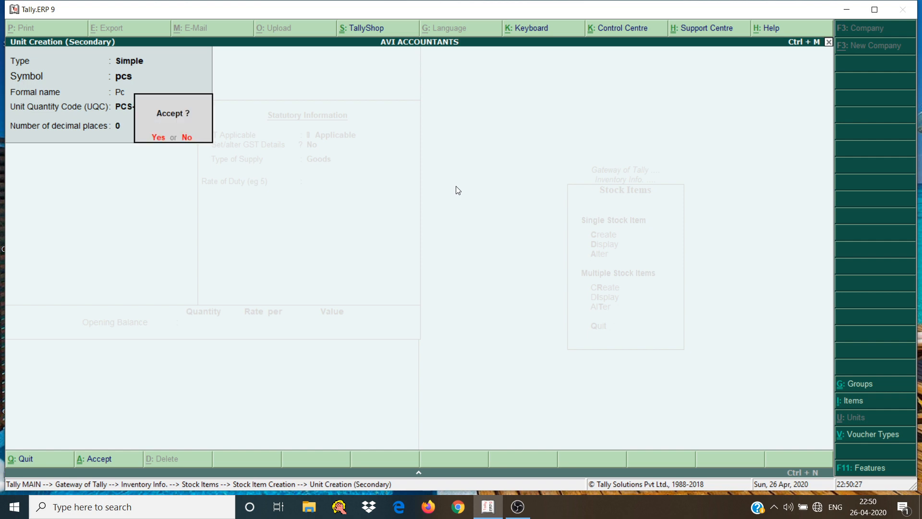
key("Return")
Keep GST Applicable for the Sony 20 inches Tv item and set its Set/alter GST Details option to Yes
key("Return")
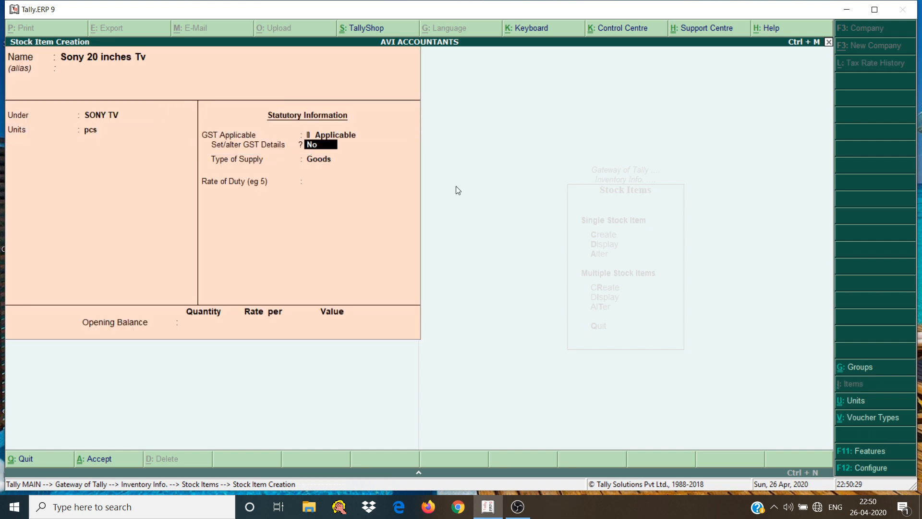
type("y")
key("Return")
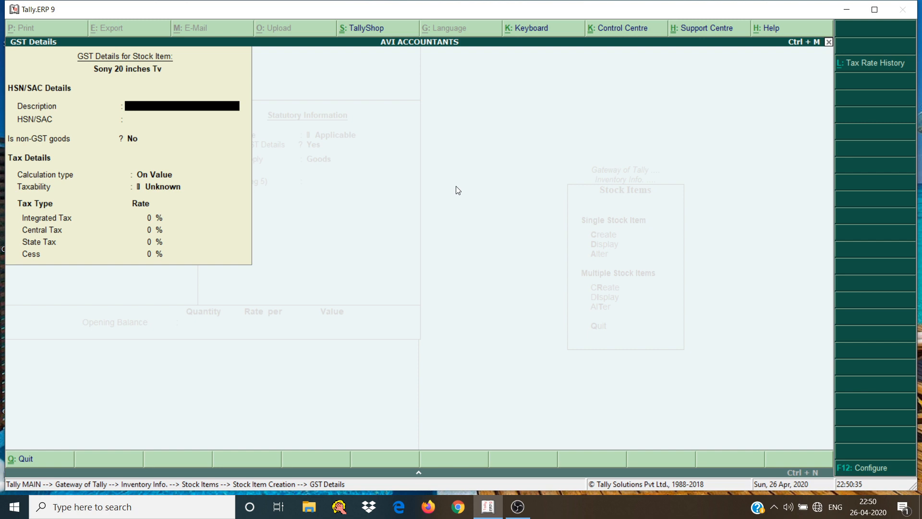
Enter Television as the description and 8528 as the HSN/SAC code for the Sony 20 inches Tv item, keeping non-GST goods at No
type("Television")
key("Return")
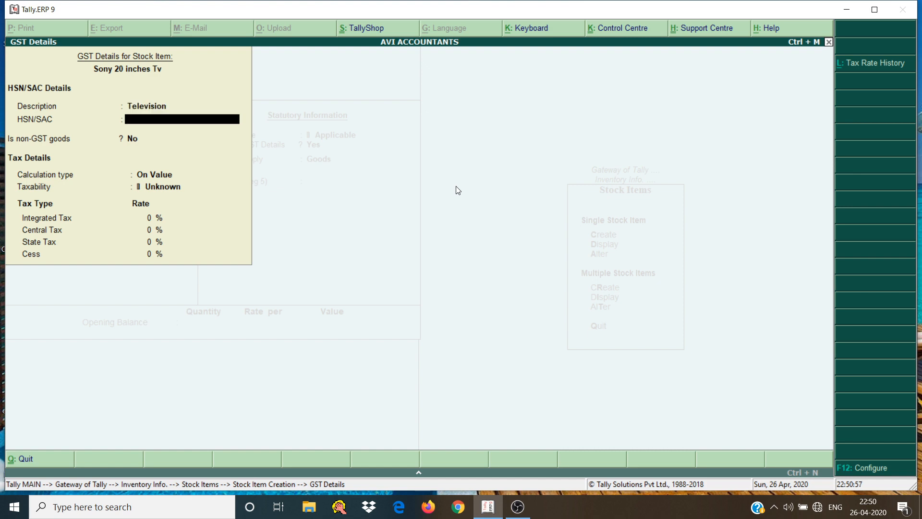
type("8528")
key("Return")
key("Return")
key("Return")
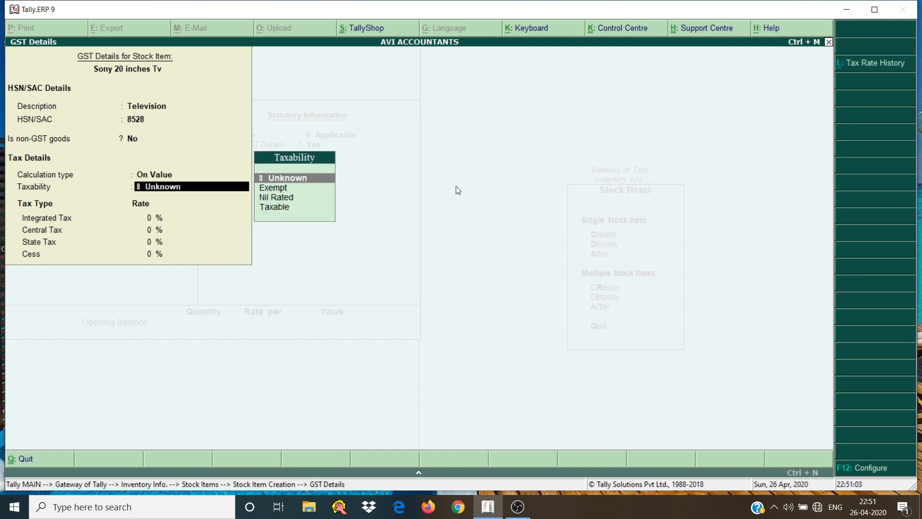
Make the item taxable on value with an 18% integrated tax rate, complete its GST details and keep Goods as the supply type
key("Down")
key("Down")
key("Down")
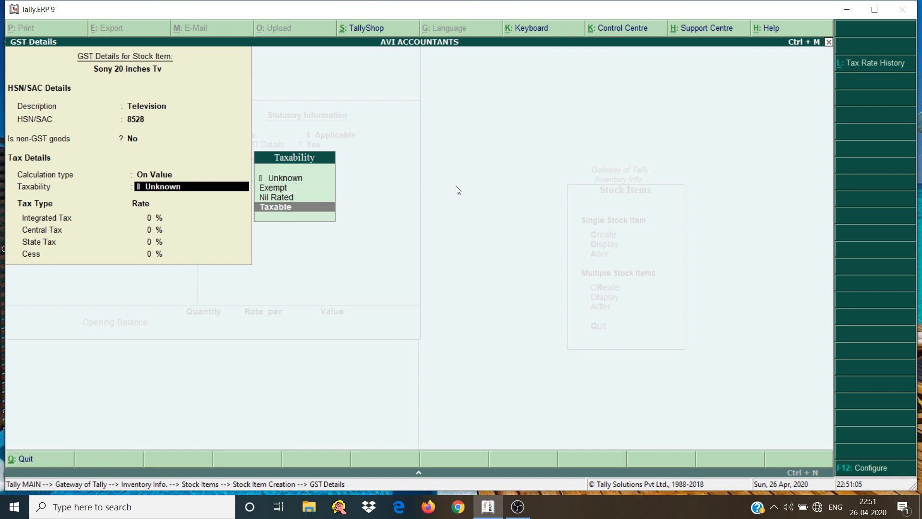
key("Return")
type("18")
key("Return")
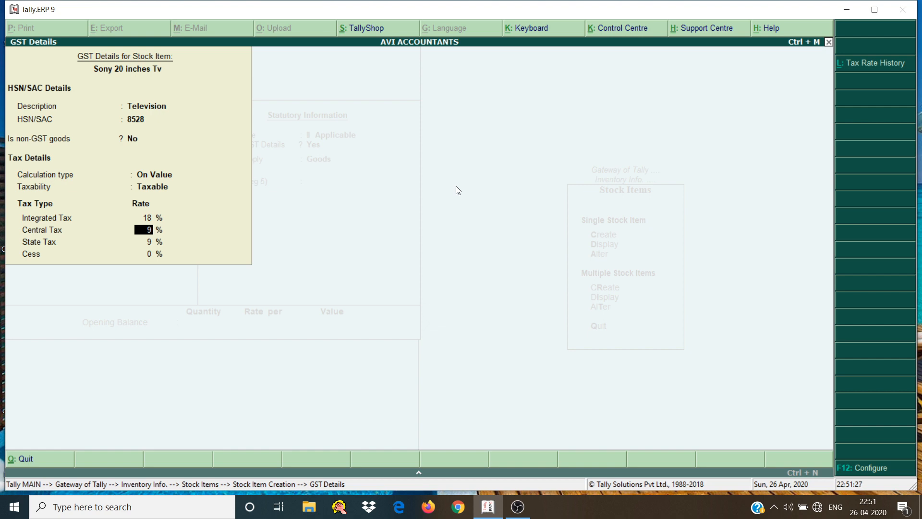
key("Return")
key("Return")
key("Return")
Enter an opening balance of 10 pcs at a rate of 15,000 per pcs and save the stock item
key("Return")
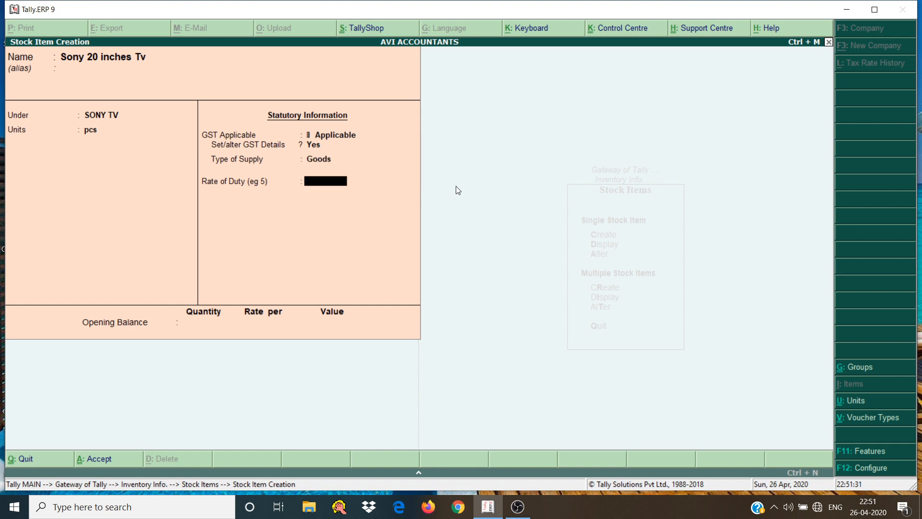
key("Return")
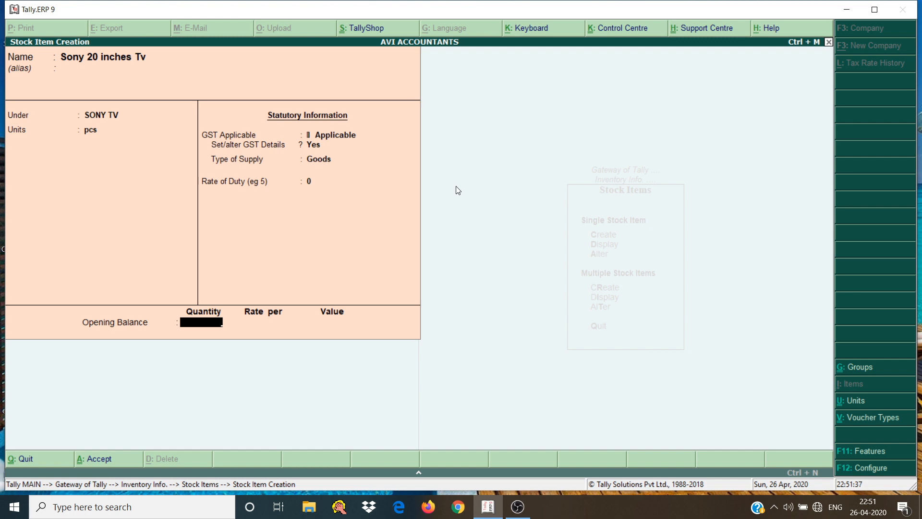
type("10")
key("Return")
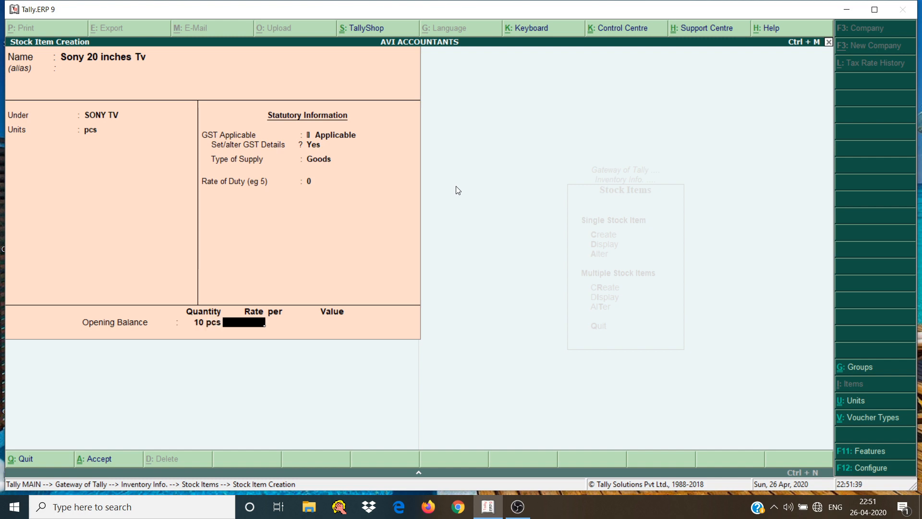
type("15,000")
key("Return")
key("Return")
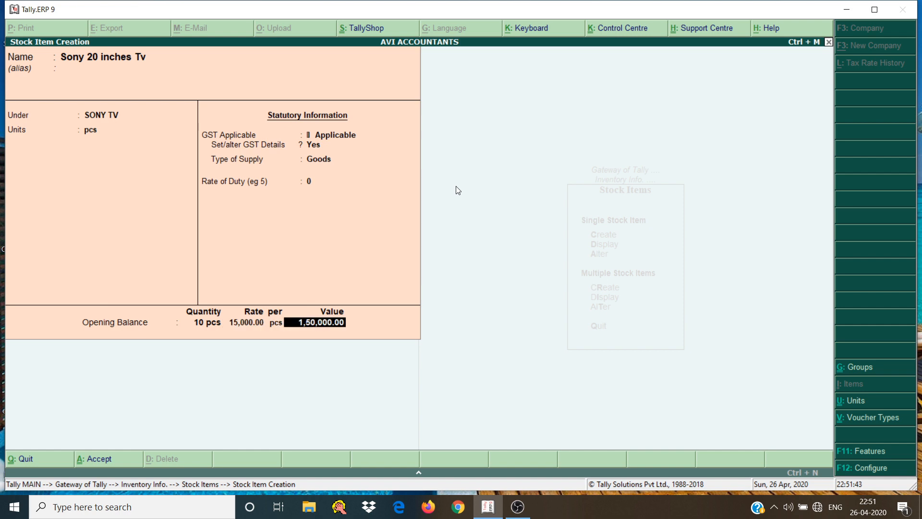
key("Return")
key("Return")
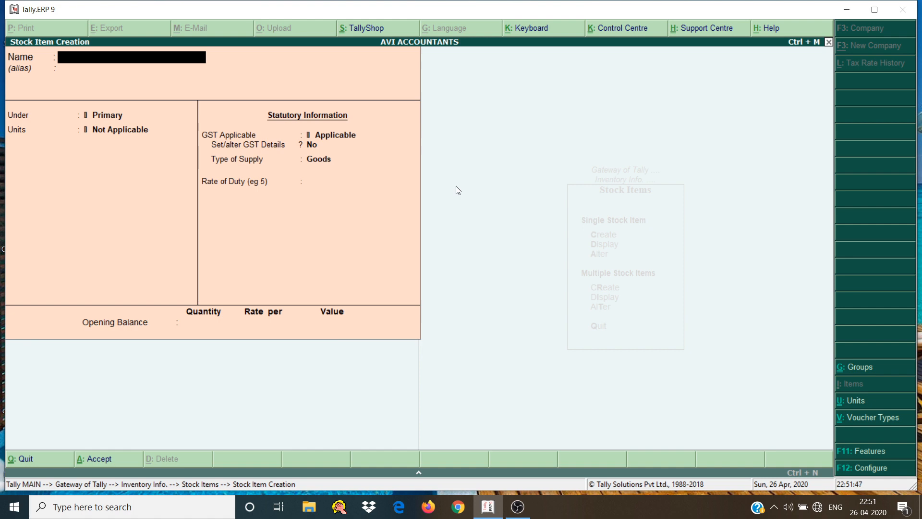
Leave single stock item creation and start creating multiple stock items under the SONY TV group
key("Escape")
key("Return")
key("Down")
key("Down")
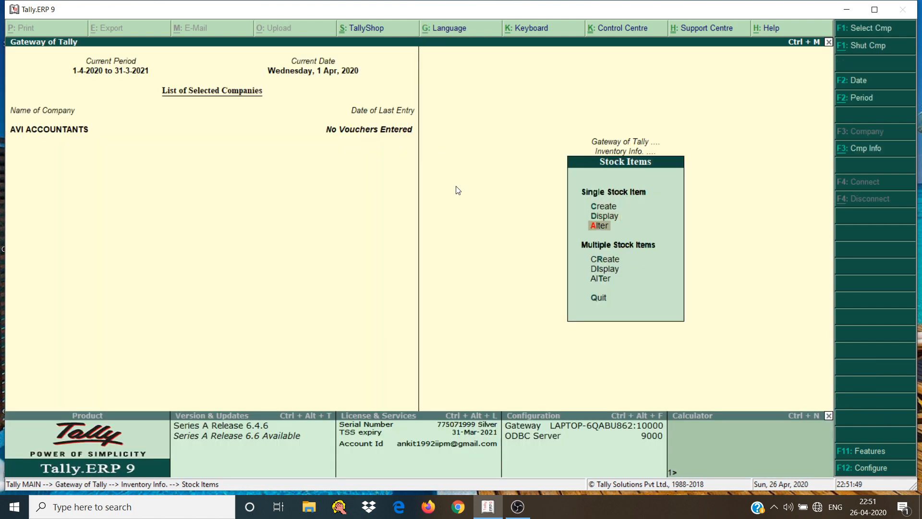
key("Down")
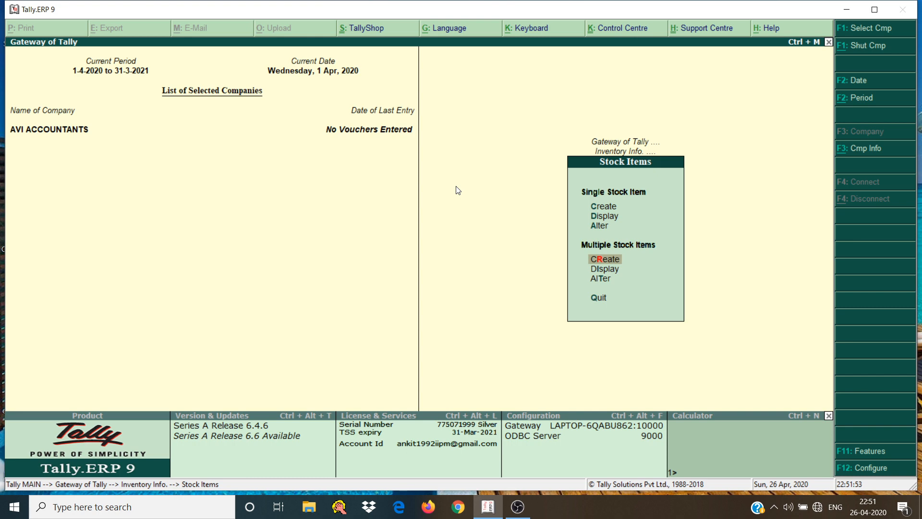
key("Return")
type("son")
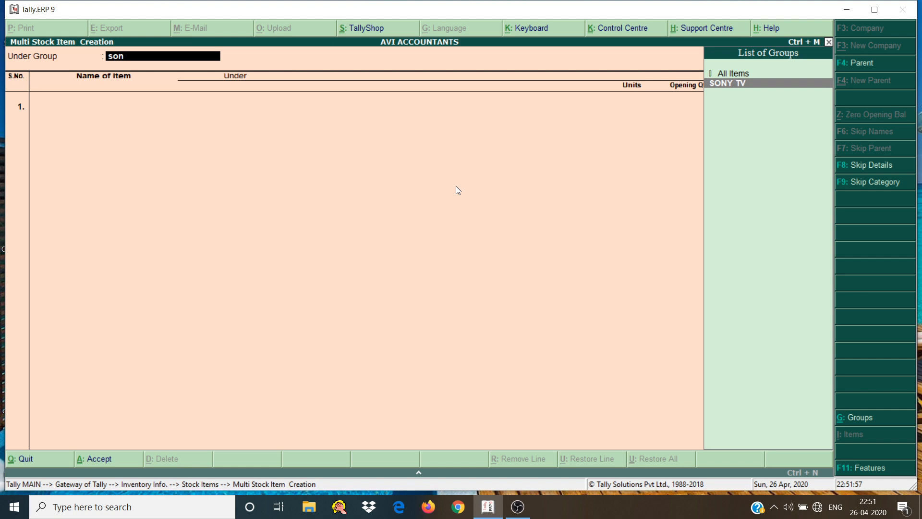
key("Return")
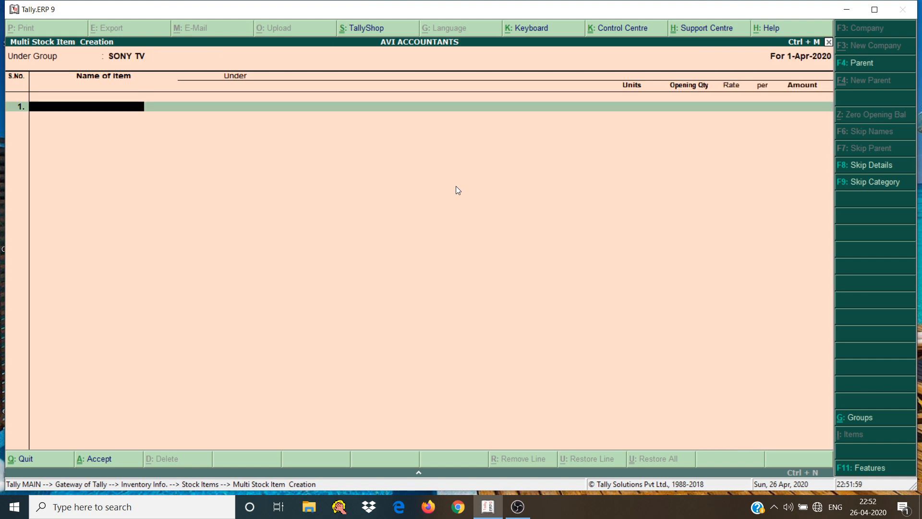
Enter Sony 25" Led Tv as the first item's name and assign pcs as its unit
type("Sony 25'' Led Tv")
key("Return")
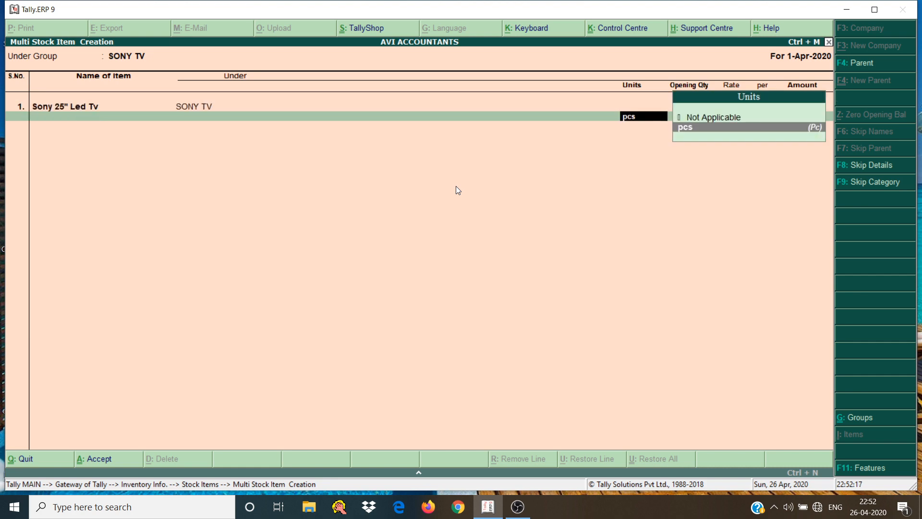
key("Return")
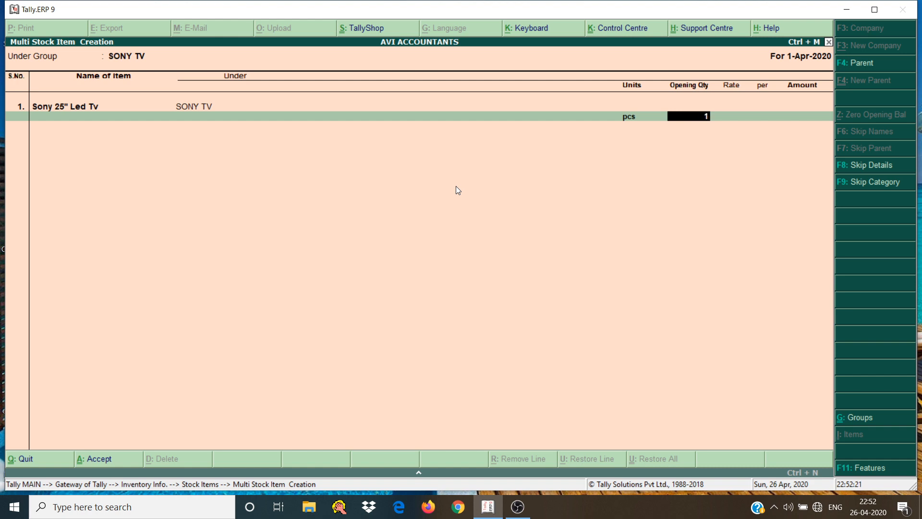
Give the Sony 25" Led Tv item an opening quantity of 1 pcs at a rate of 12,000 per pcs
key("Return")
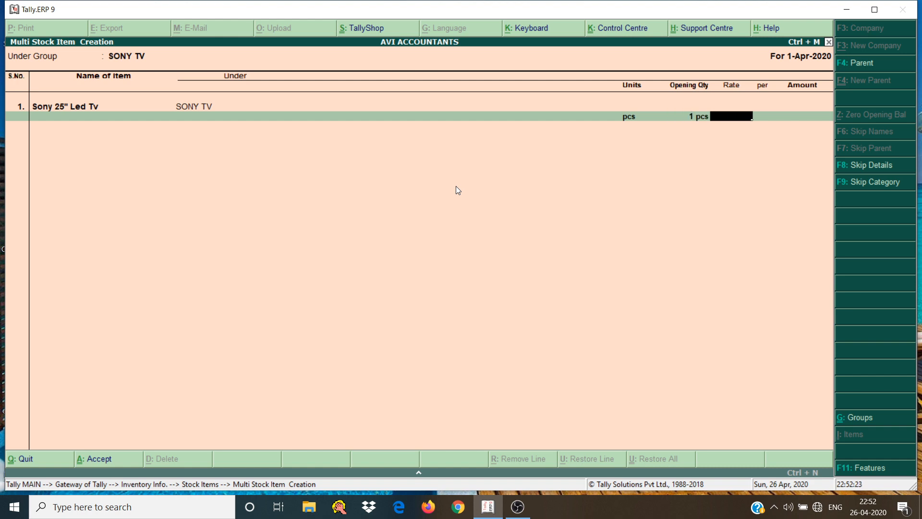
type("1200")
key("Return")
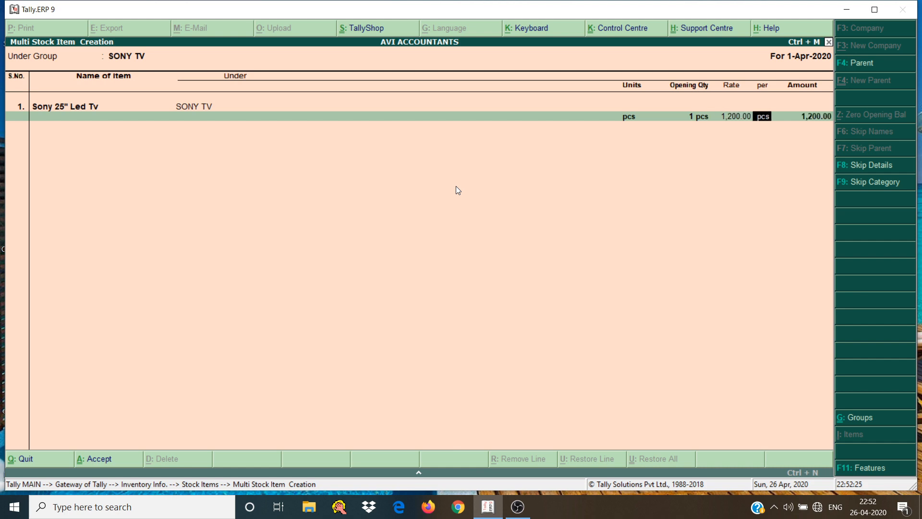
key("BackSpace")
type("12000")
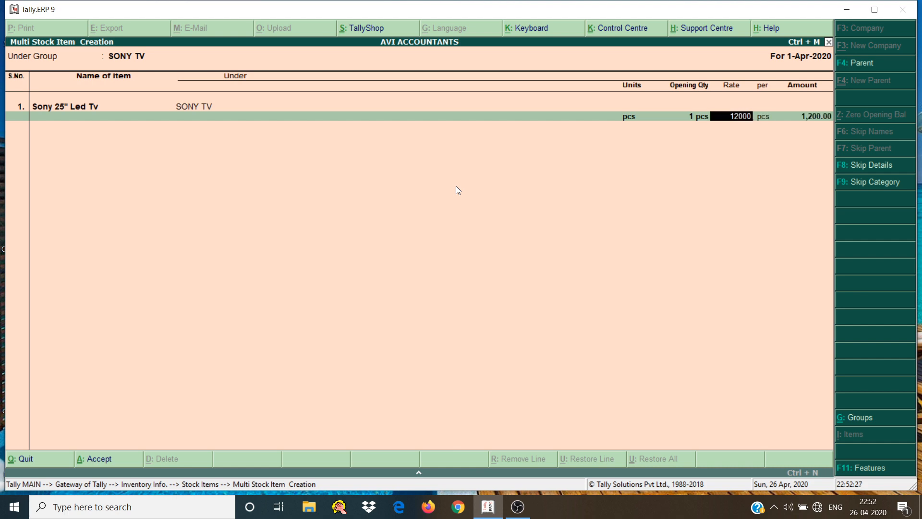
key("Return")
key("Return")
key("Return")
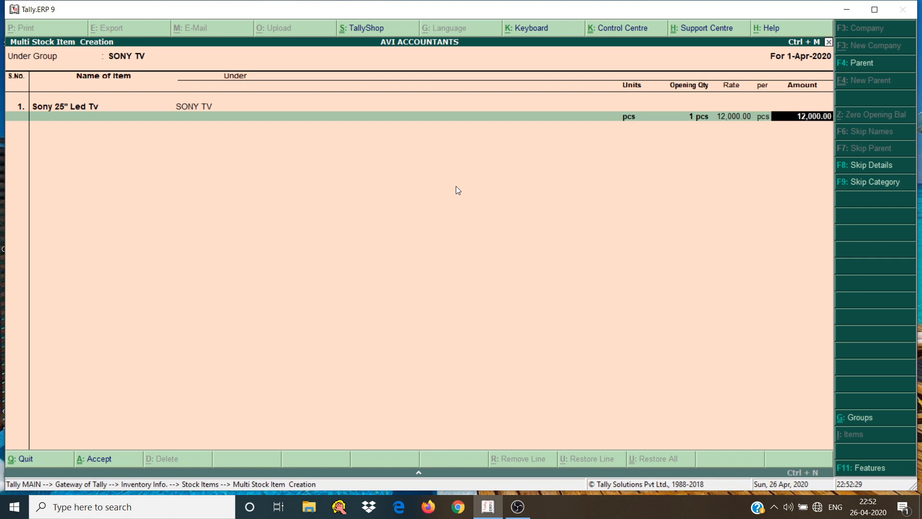
Add a second item named Sony 30" Led Tv with pcs as its unit
type("Sony")
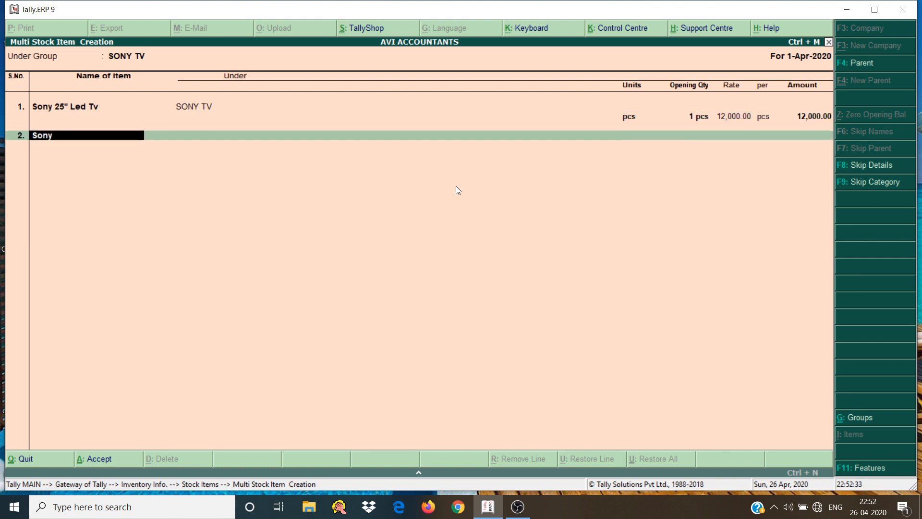
type(" 30\" Led Tv")
key("Return")
key("Return")
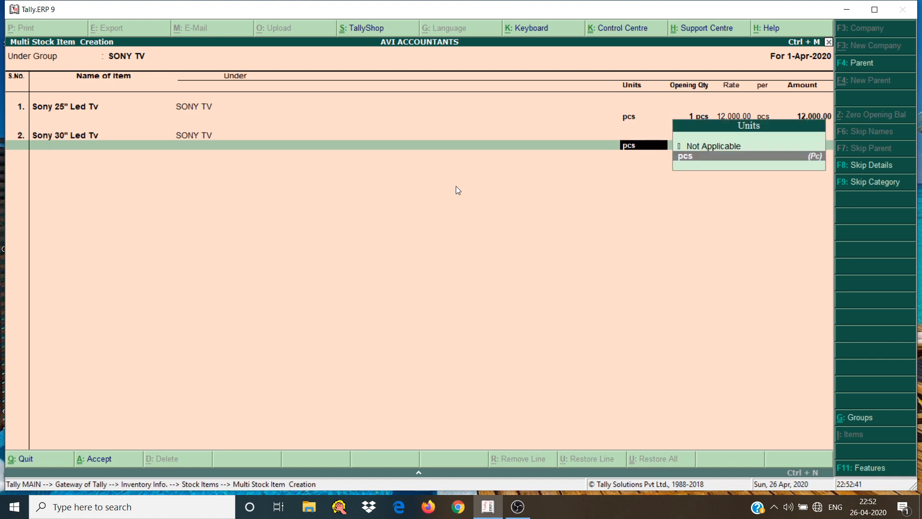
key("Return")
Give the Sony 30" Led Tv item an opening quantity of 2 pcs at a rate of 13,500 per pcs
type("2")
key("Return")
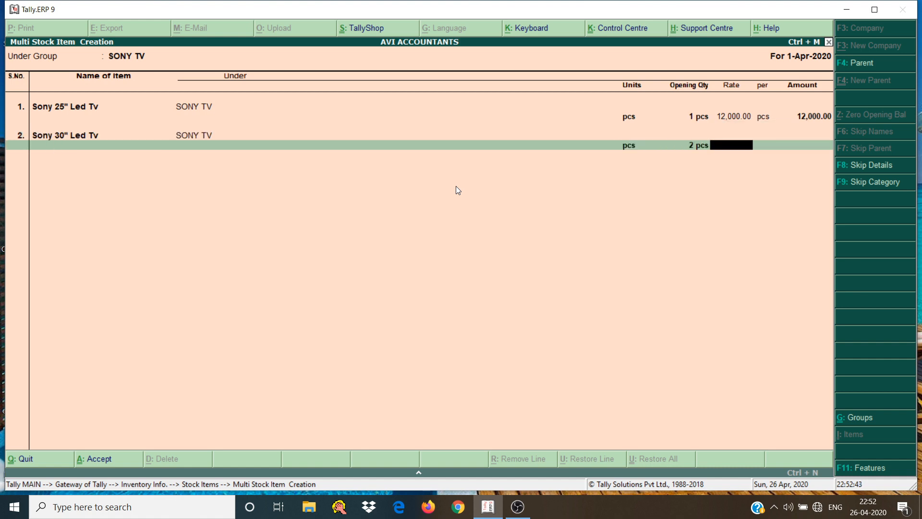
type("125")
key("BackSpace")
key("BackSpace")
type("3500")
key("Return")
key("Return")
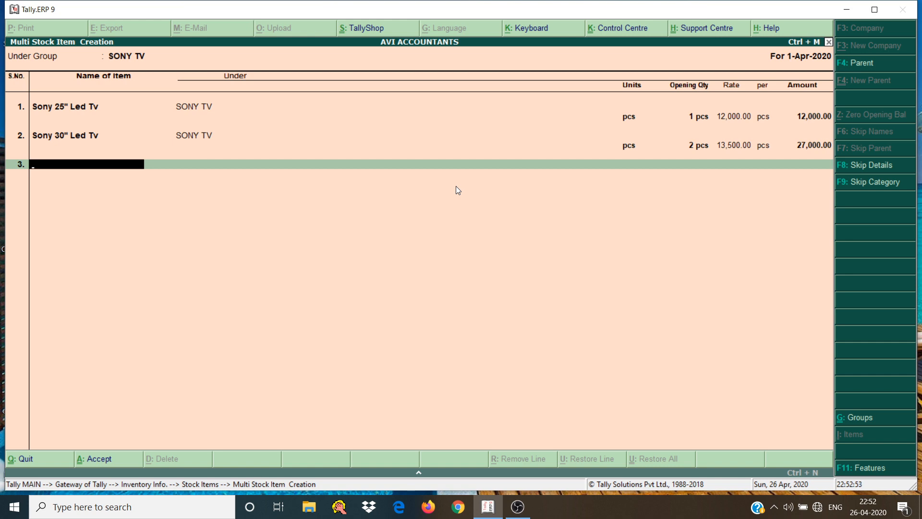
Set Under Group to All Items and keep both Sony items' details, continuing to the third row
left_click(139, 58)
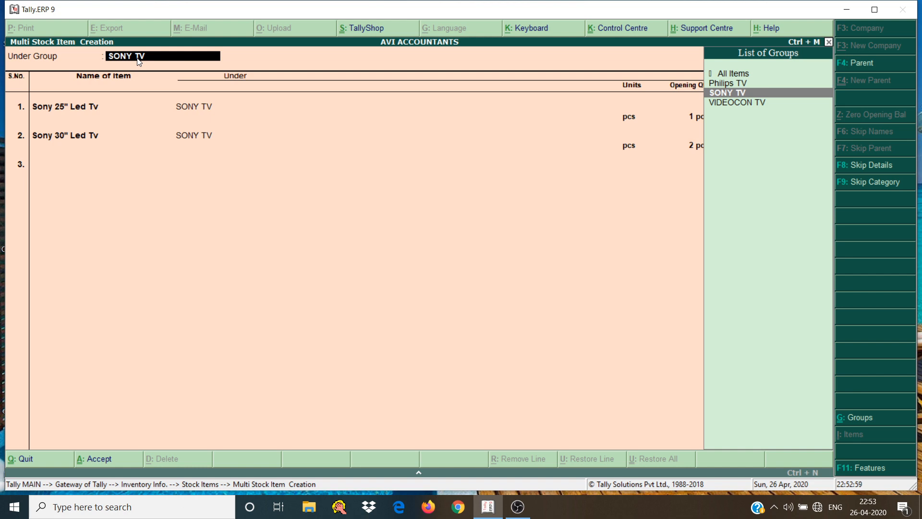
key("Up")
key("Up")
key("Return")
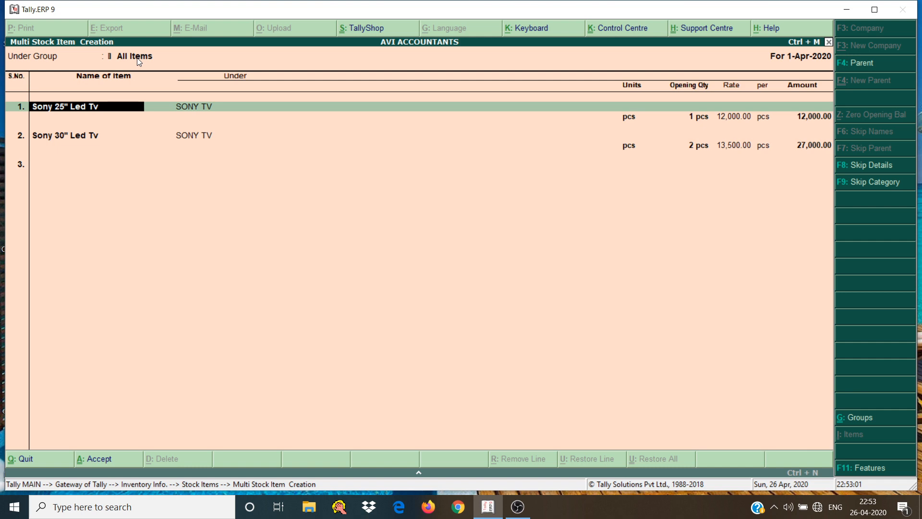
key("Return")
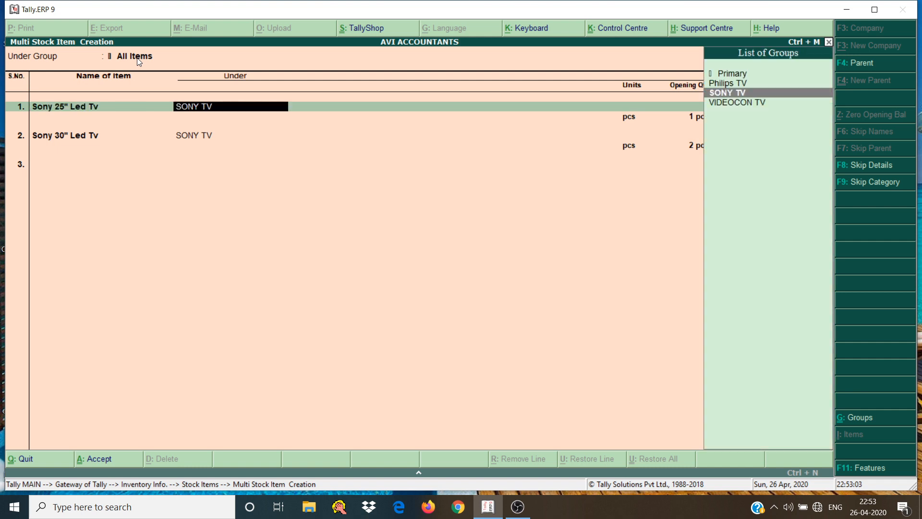
key("Return")
key("Return")
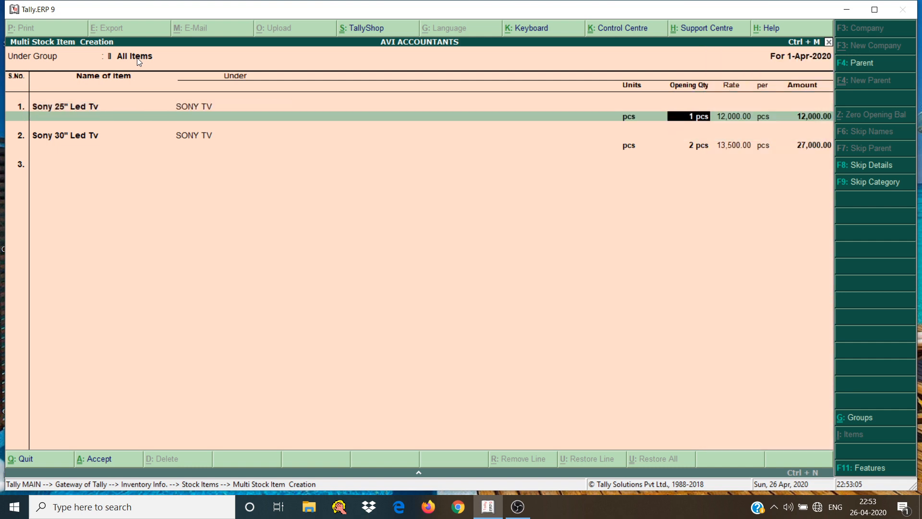
key("Return")
key("Return")
key("Return")
key("Return")
key("Return")
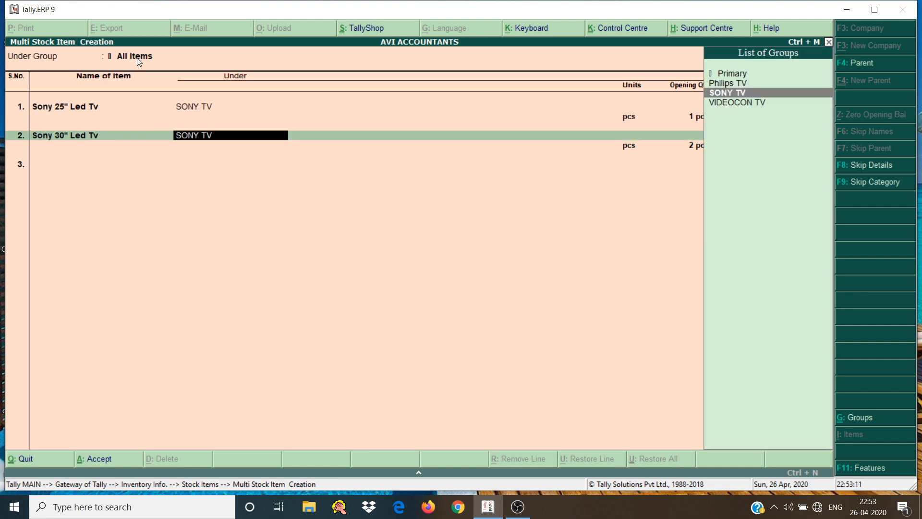
key("Return")
key("Return")
key("Return")
key("Return")
key("Return")
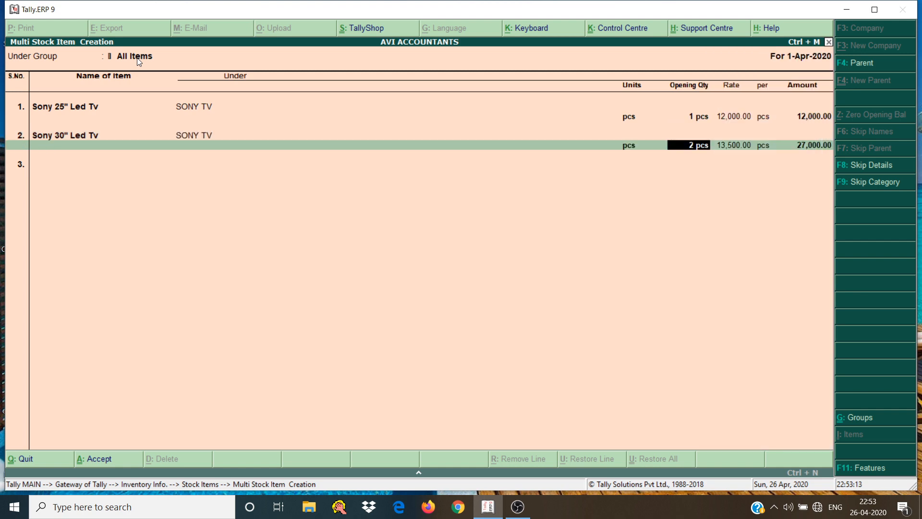
key("Return")
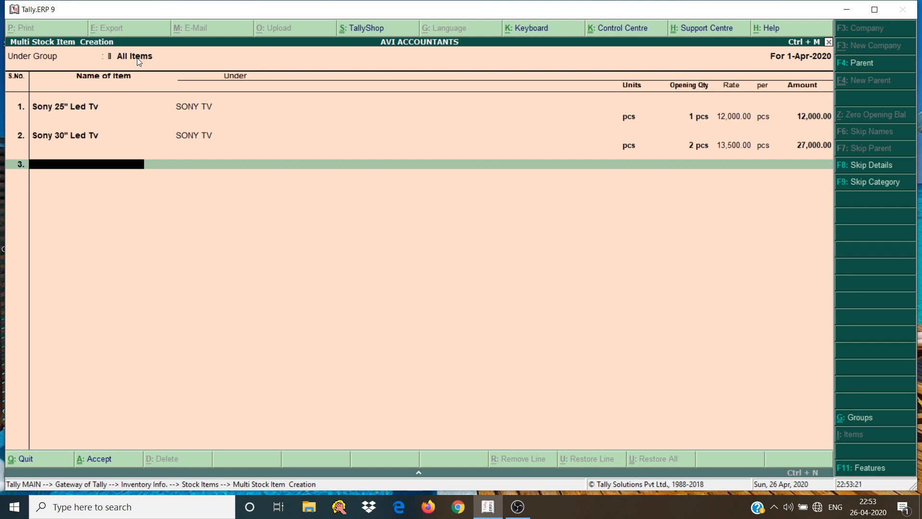
Add a third item named Philips 30" Led Tv under the Philips TV group
type("Philips")
key("Return")
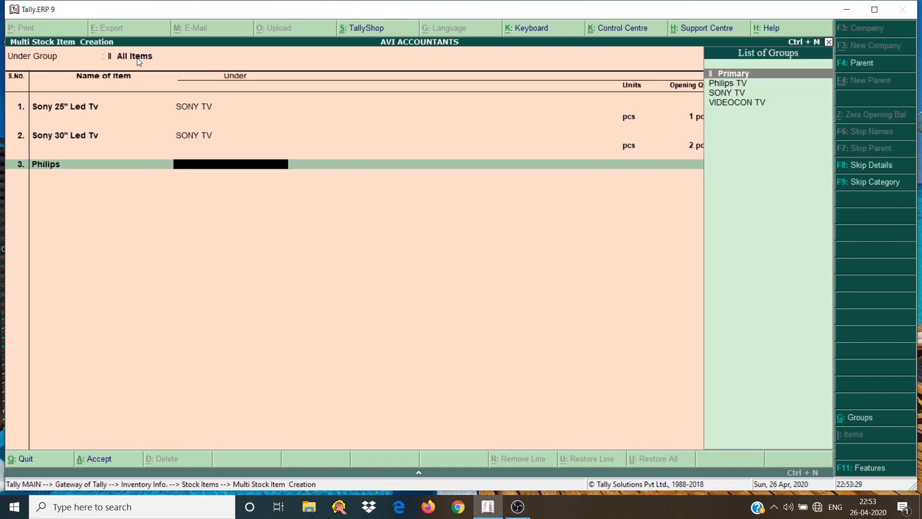
key("Down")
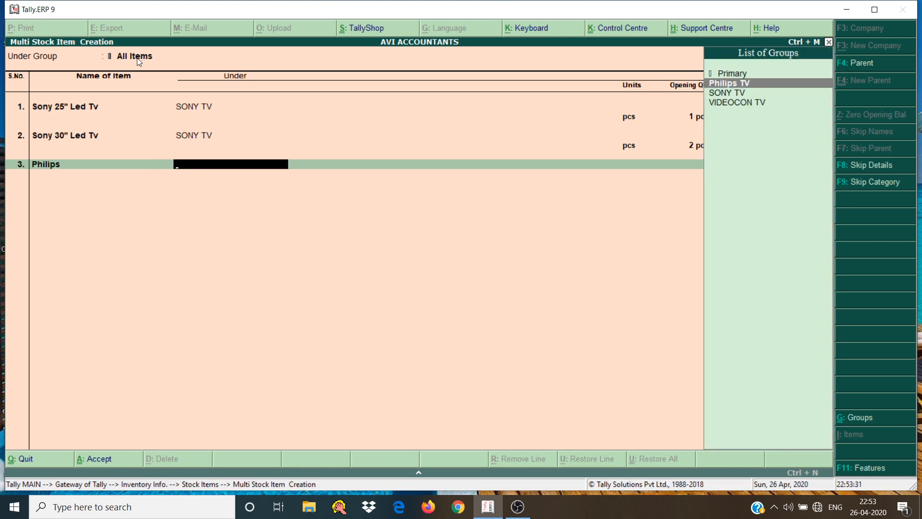
key("Return")
key("BackSpace")
key("BackSpace")
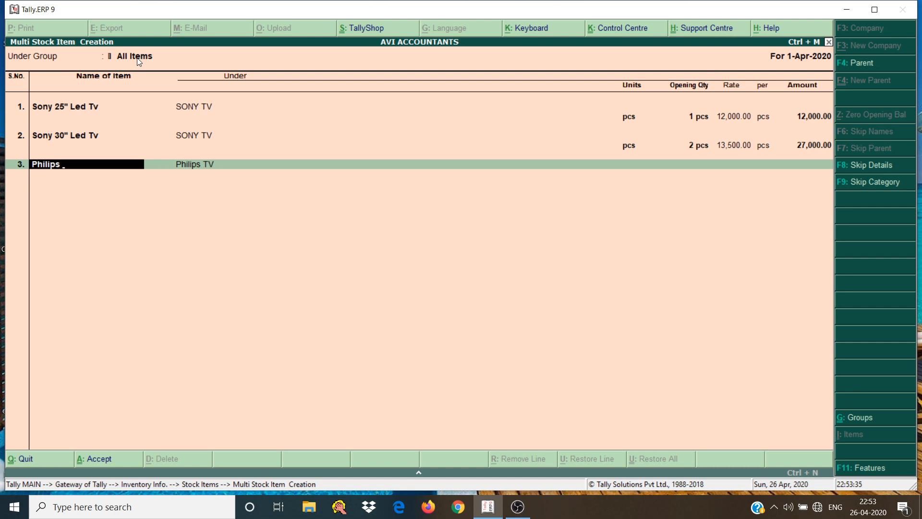
type("30\" Led Tv")
key("Return")
Assign pcs as the Philips item's unit and leave its opening quantity blank
key("Return")
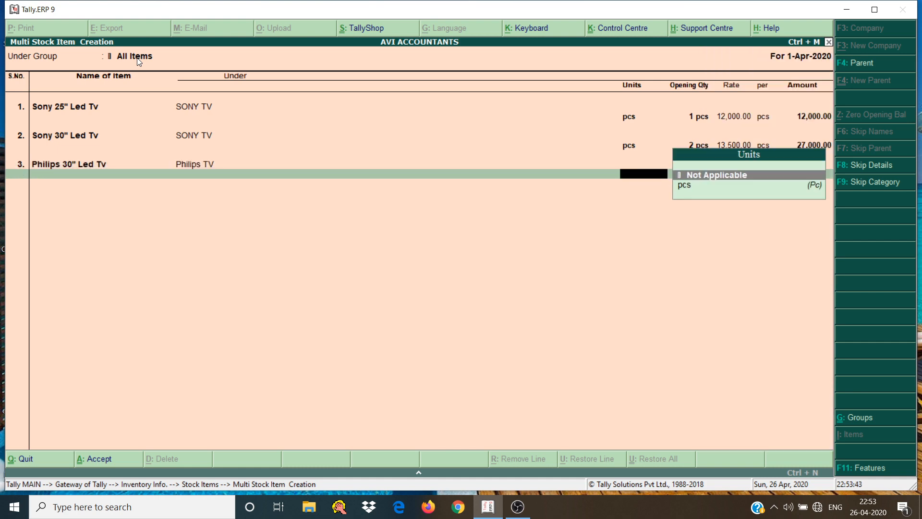
key("Down")
key("Return")
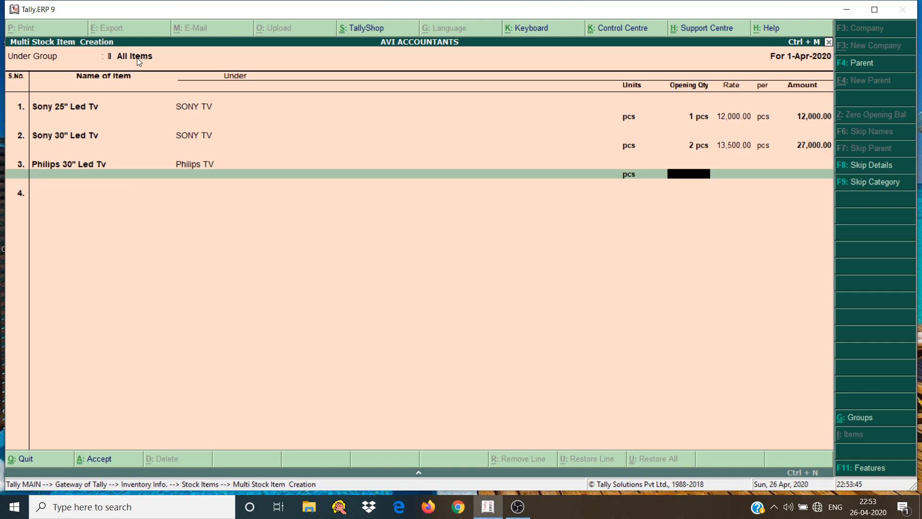
key("Return")
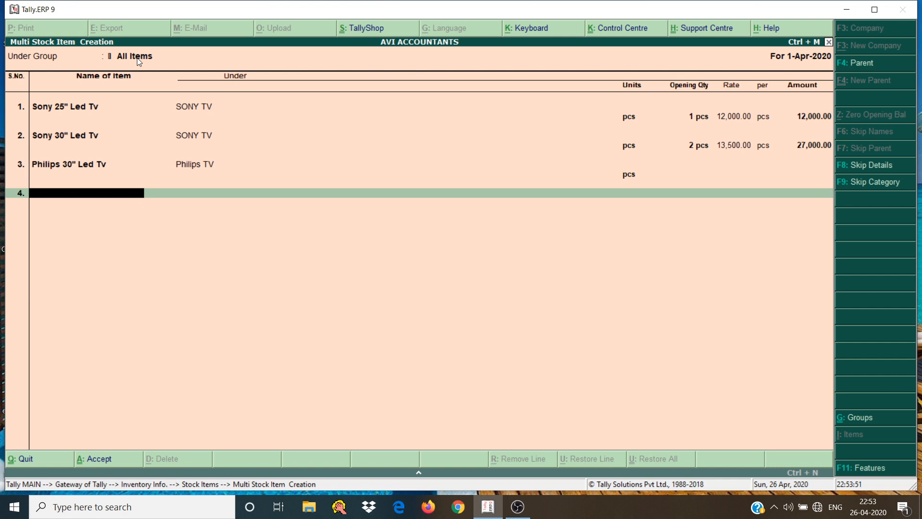
Add a fourth item named 40" Videcon Tv under the VIDEOCON TV group
type("40")
type(",")
type("Vi")
type("d")
type("e")
type("c")
type("on")
type(" Tv")
key("Return")
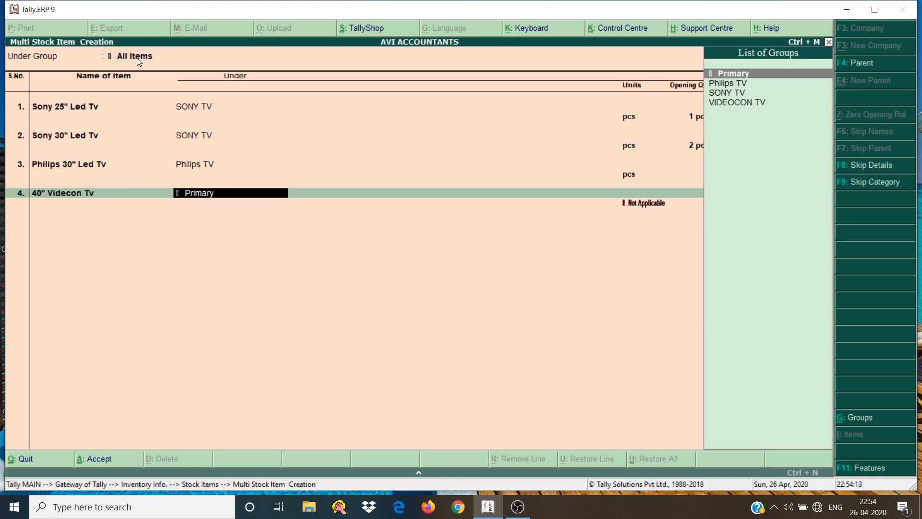
key("Down")
key("Down")
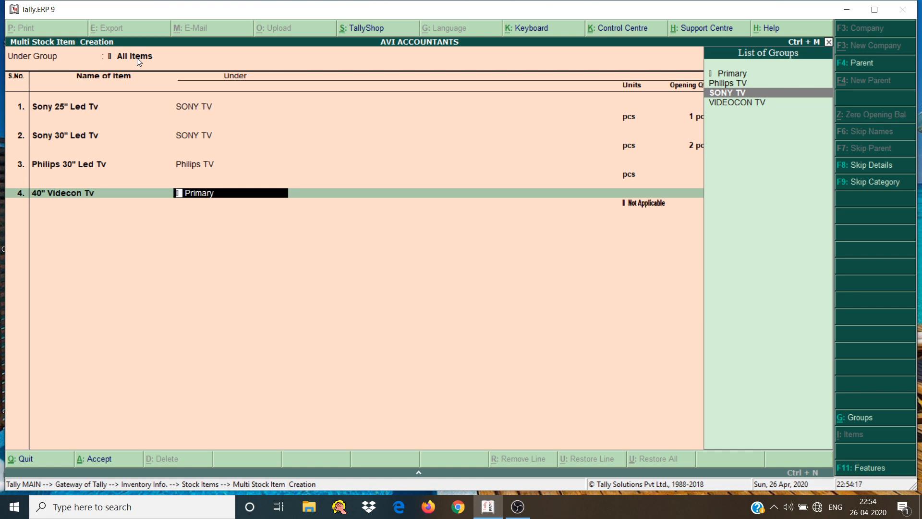
key("Down")
key("Return")
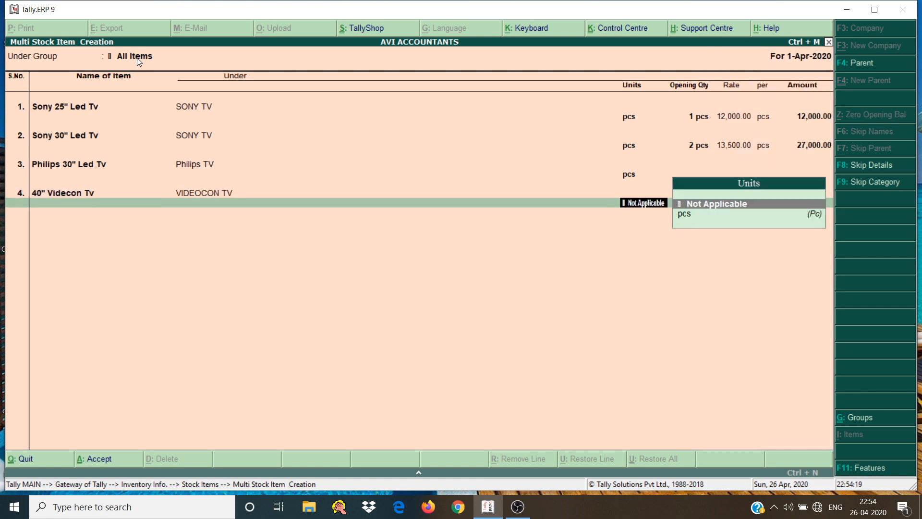
Assign pcs as the 40" Videcon Tv unit without an opening quantity and save all the stock items
key("Down")
key("Return")
key("Return")
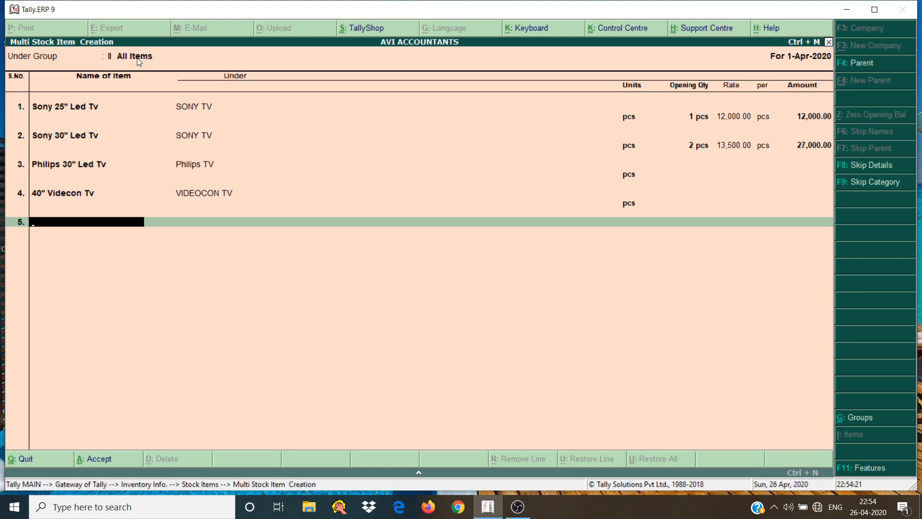
key("Return")
key("Return")
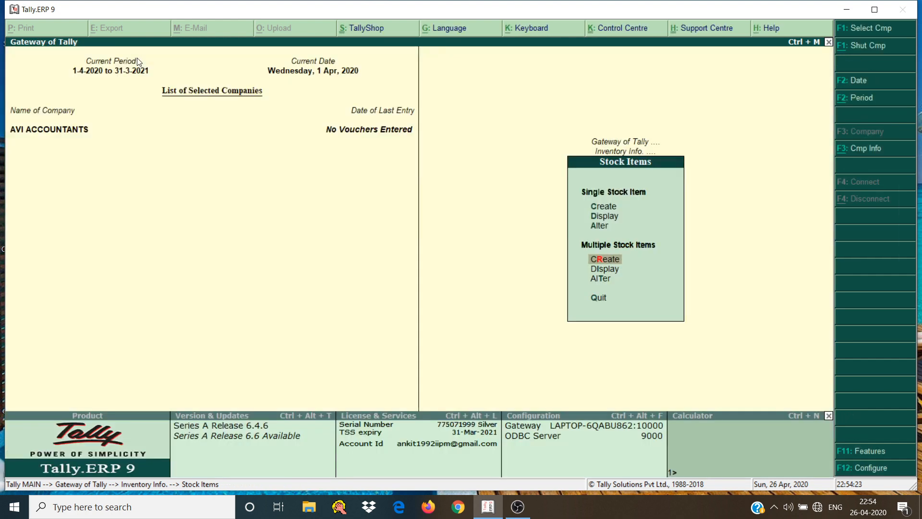
Start a new single stock group named Electronic Voltage Stabilizers under Primary
key("Up")
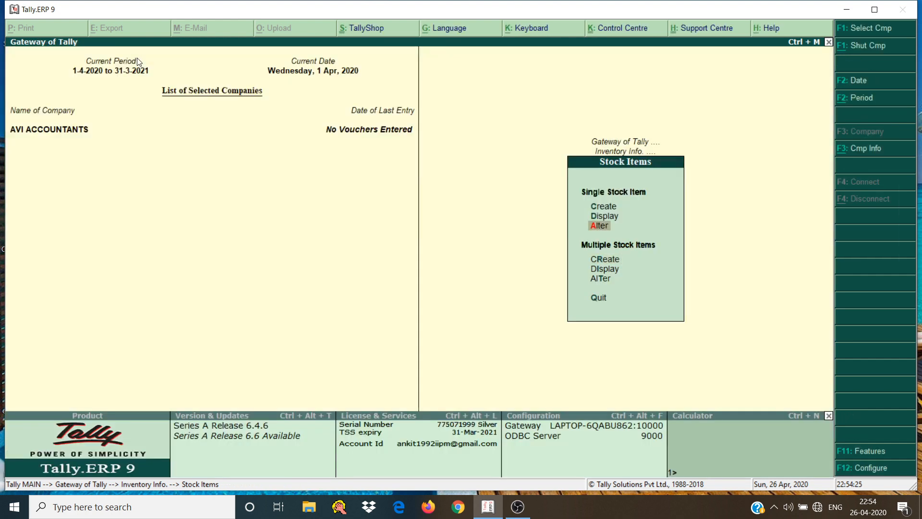
key("Down")
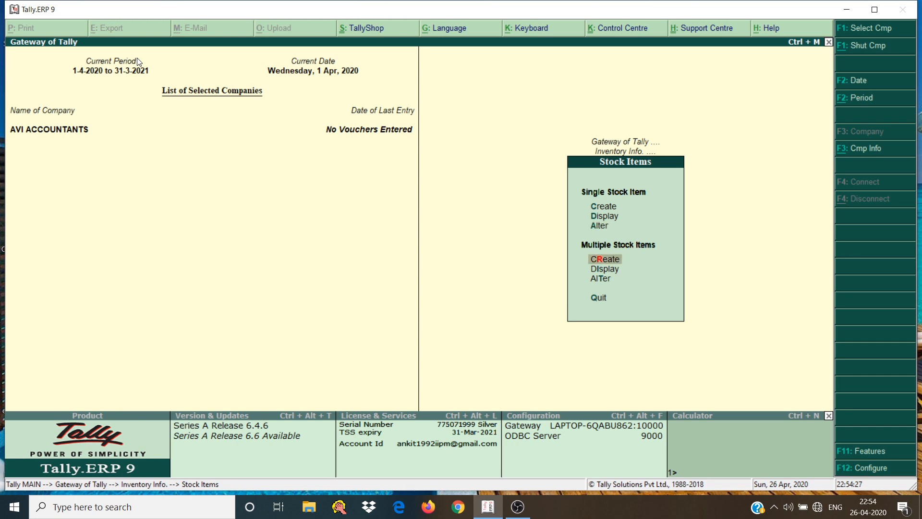
key("Escape")
key("Up")
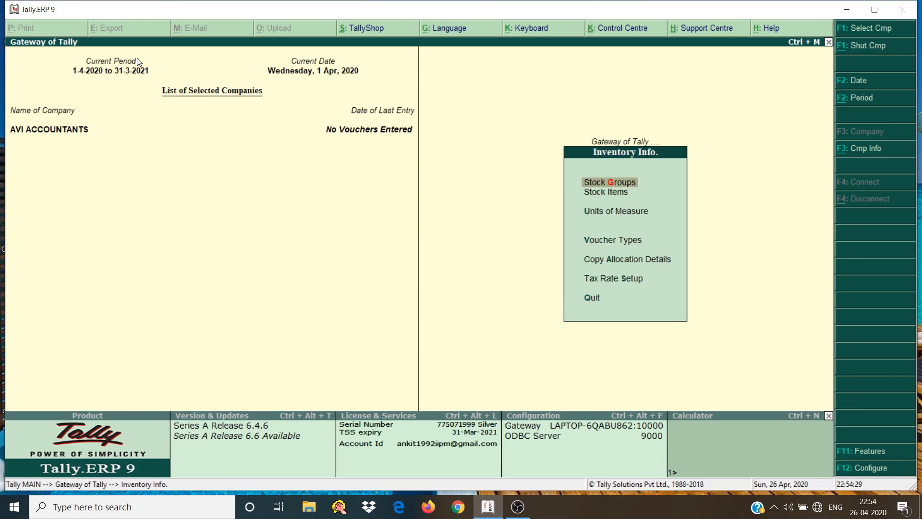
key("Return")
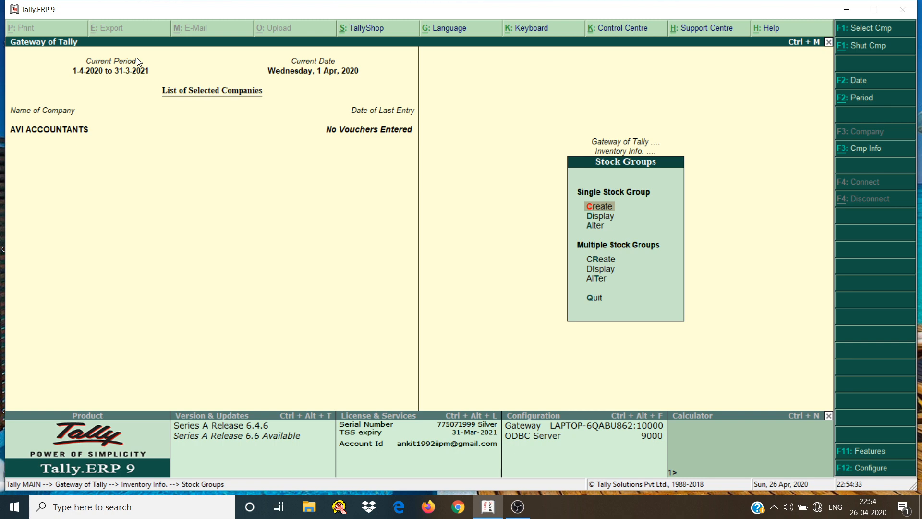
key("Return")
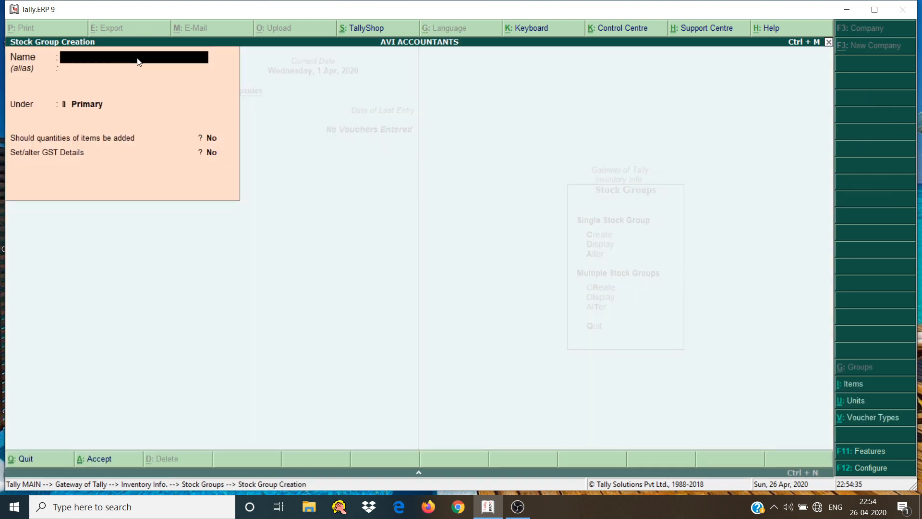
type("Electronic Voltage Stabi")
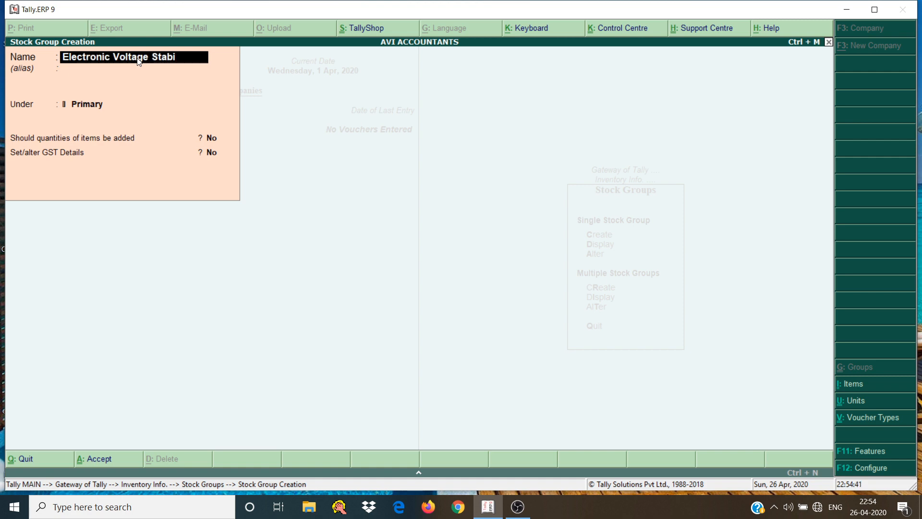
type("lizers")
key("Return")
key("Return")
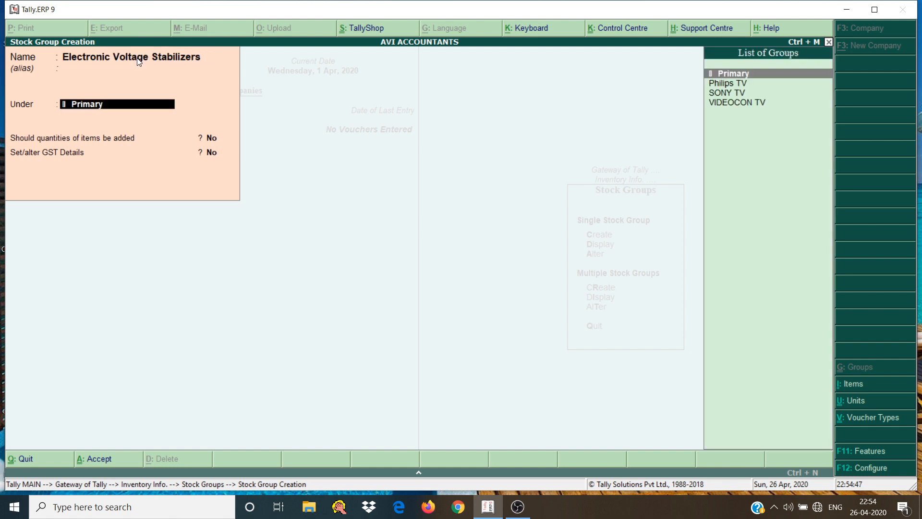
key("Return")
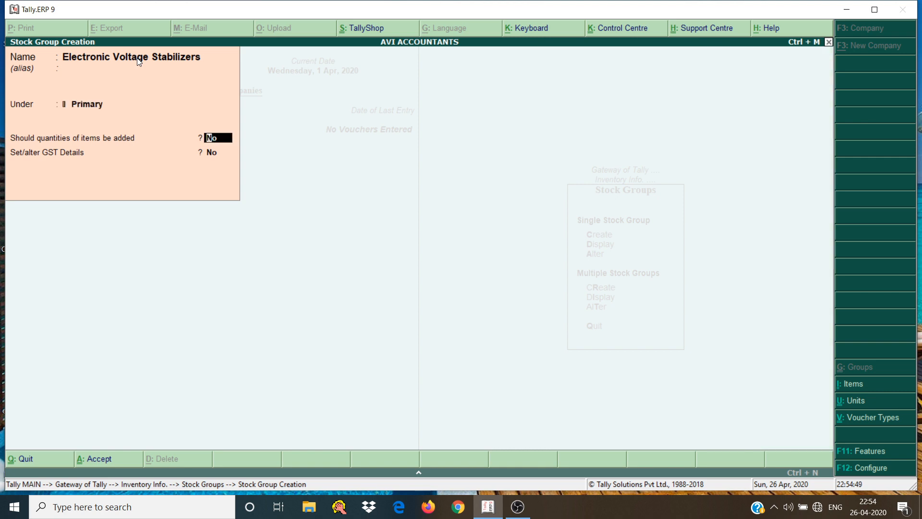
Enable GST details for the stabilizers group with description Elctronic Voltage Stabilizer and HSN/SAC 9032
key("Return")
key("y")
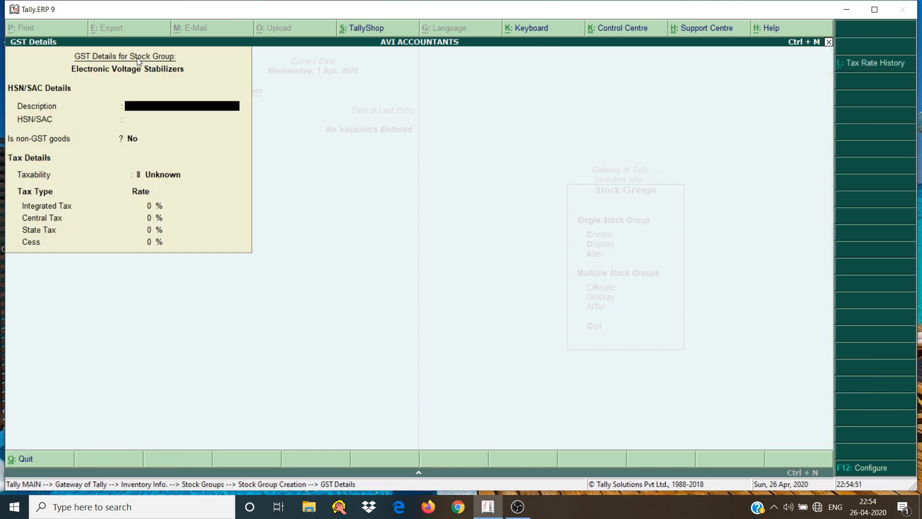
type("Elctronic Voltage Stabilizer")
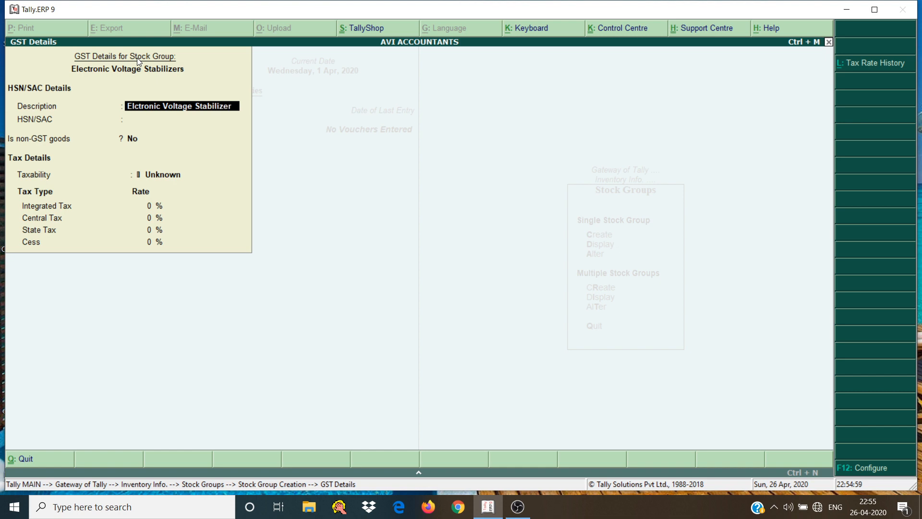
key("Return")
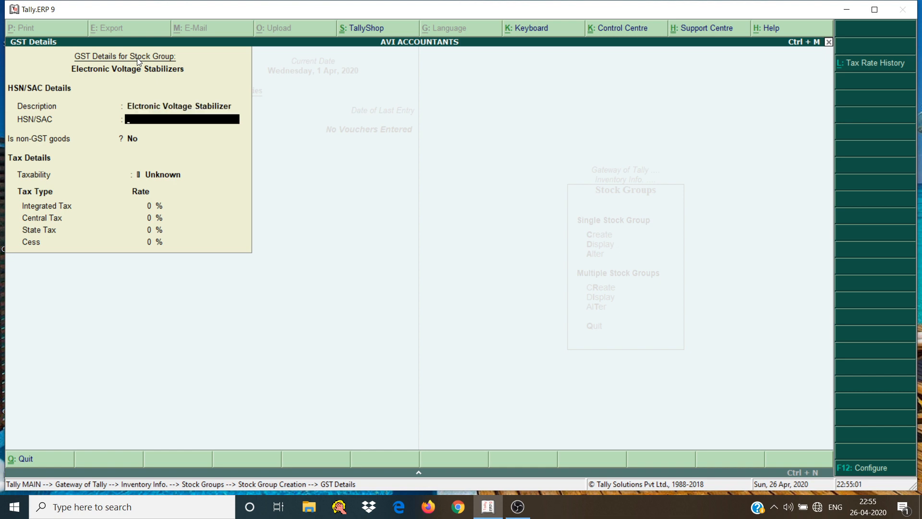
type("9032")
key("Return")
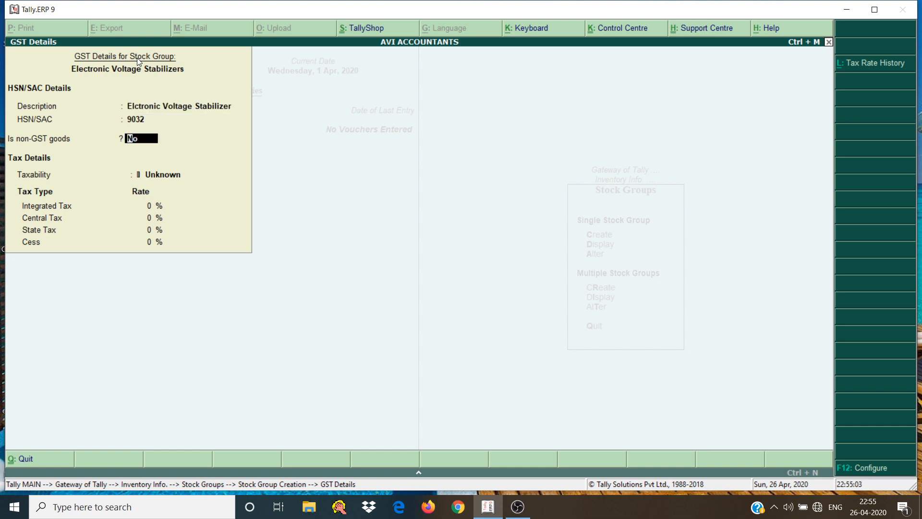
Set the stabilizers group's taxability to Taxable and save the stock group
key("Return")
key("Down")
key("Down")
key("Down")
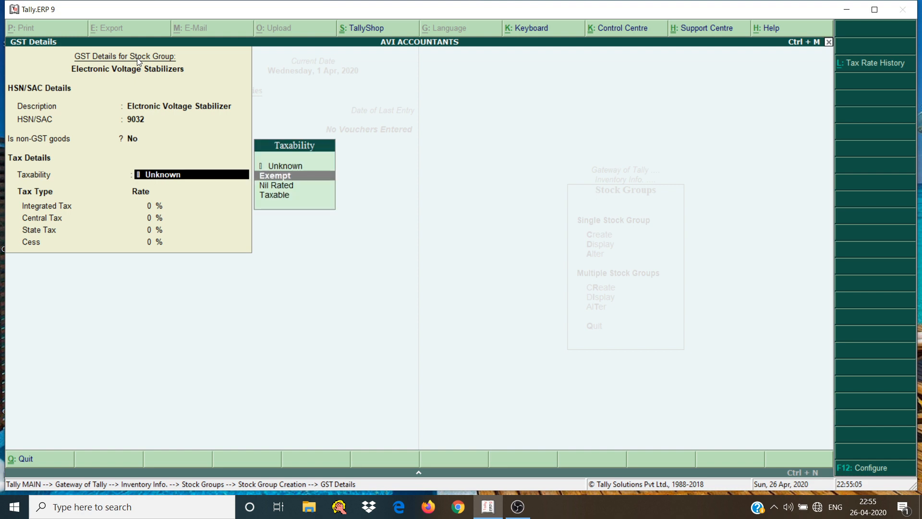
key("Return")
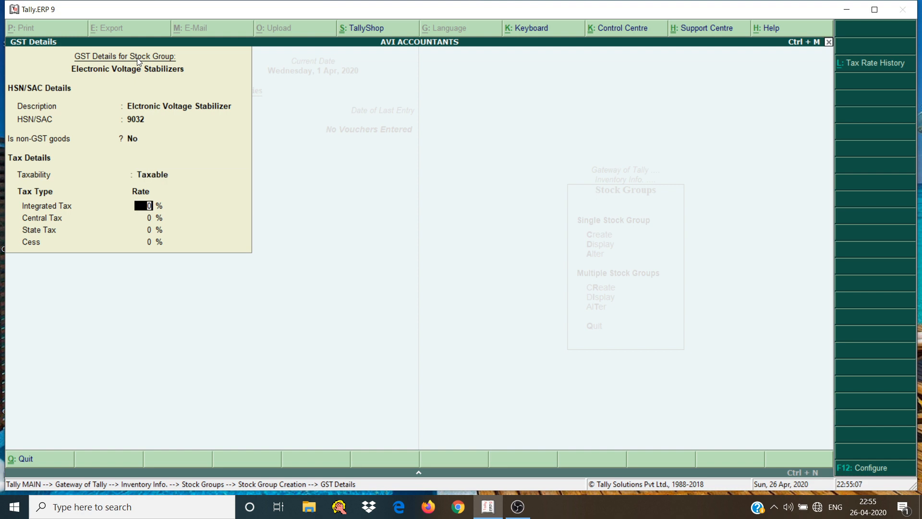
key("Return")
key("Return")
key("Return")
key("Return")
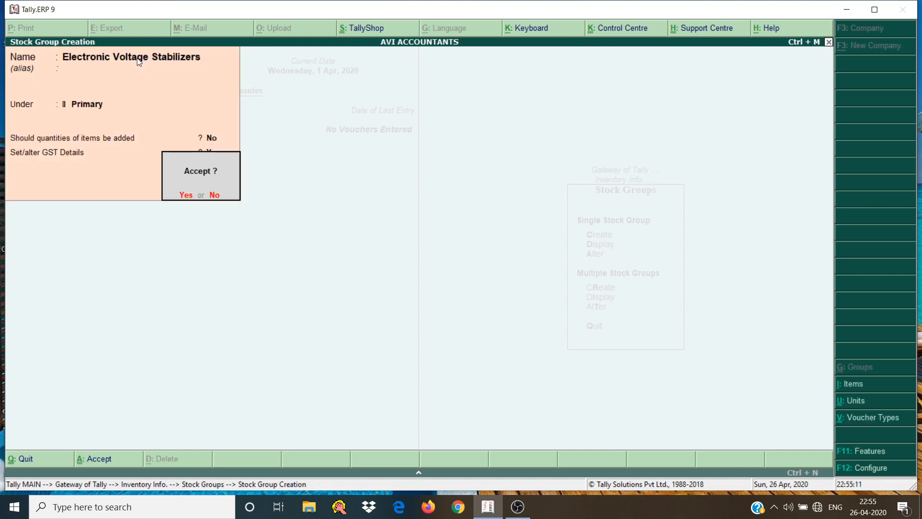
key("Return")
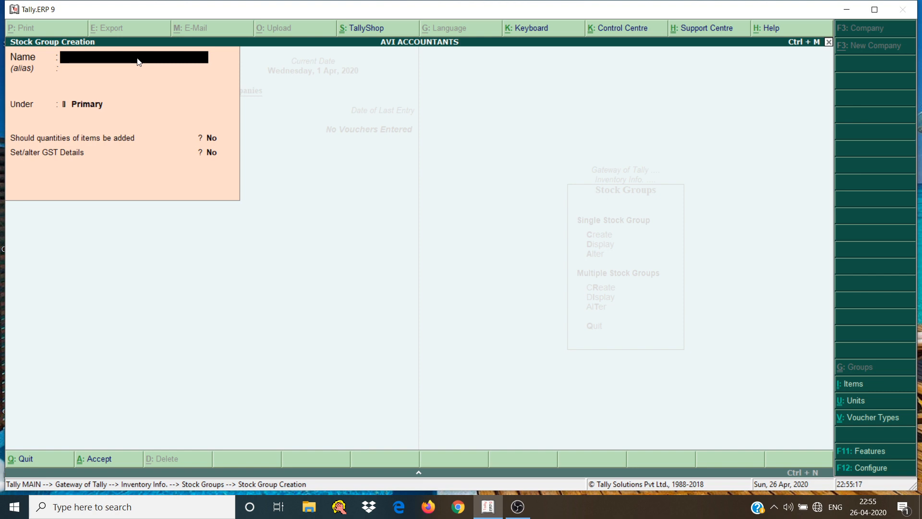
Name the next stock group Transformer and keep it under Primary
type("V")
key("BackSpace")
type("Transforme")
key("Return")
key("Return")
key("Return")
key("Return")
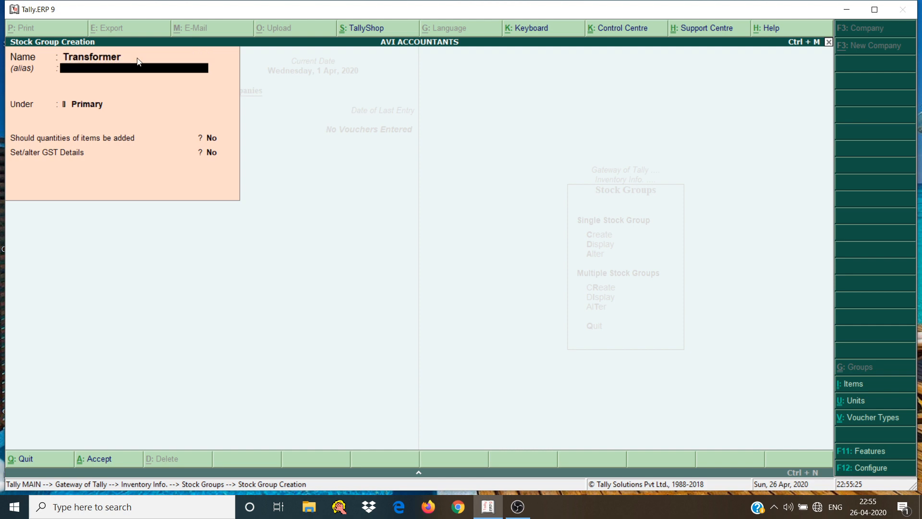
Enable GST details for the Transformer group with description Transfomer and HSN/SAC 8504
key("y")
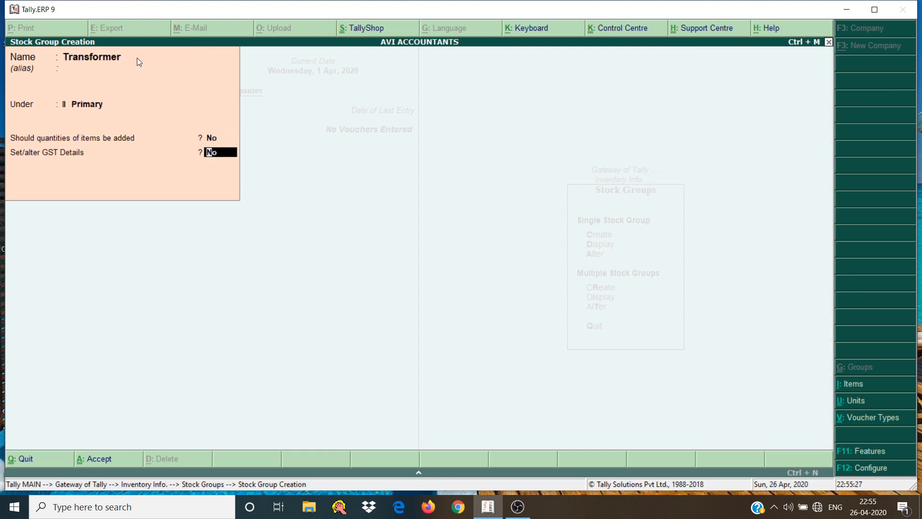
type("T")
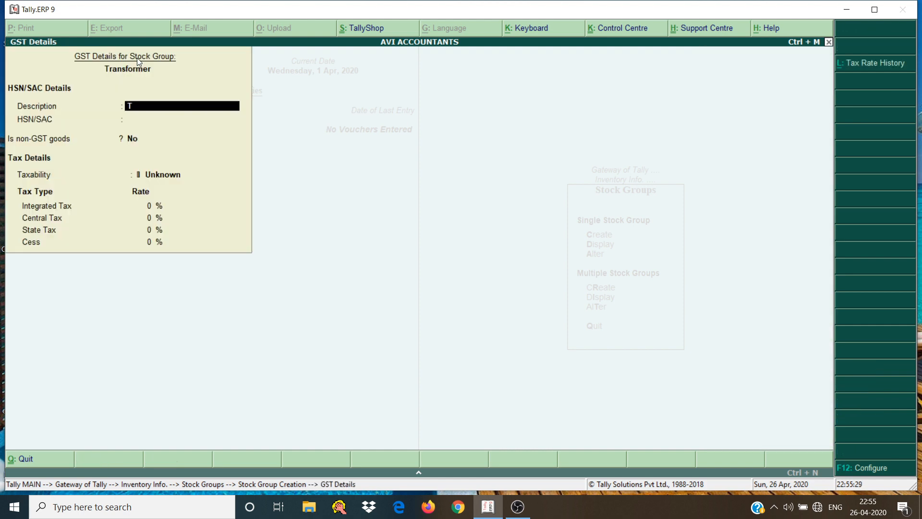
type("ransfomer")
key("Return")
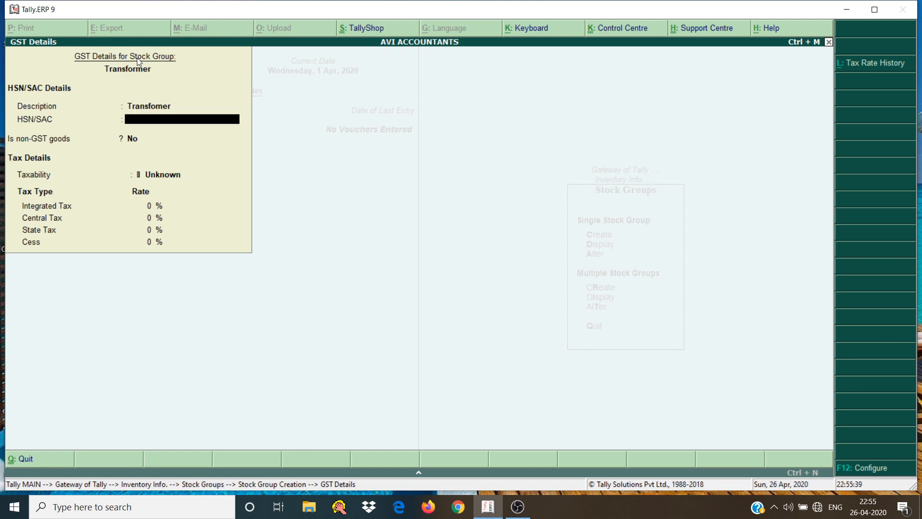
type("850")
key("Return")
key("Return")
Make the Transformer group Taxable at 18% integrated tax and save the stock group
key("Down")
key("Down")
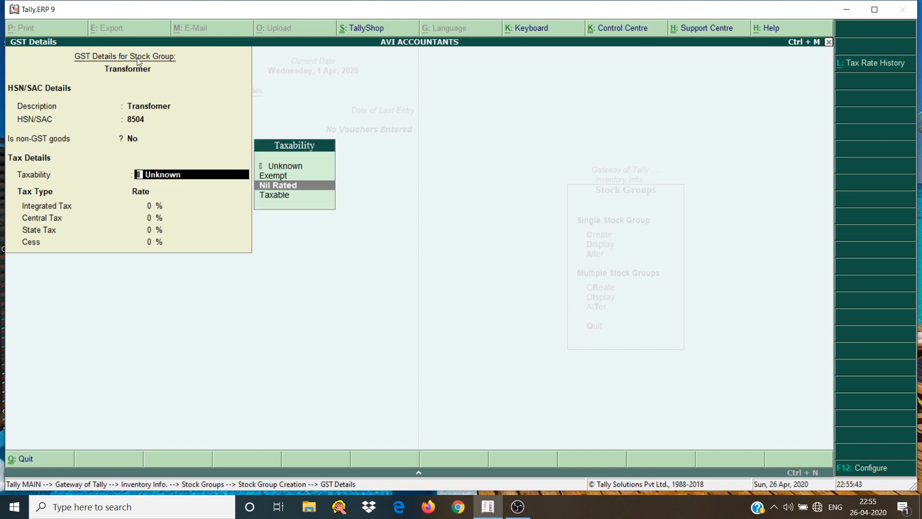
key("Down")
key("Return")
type("18")
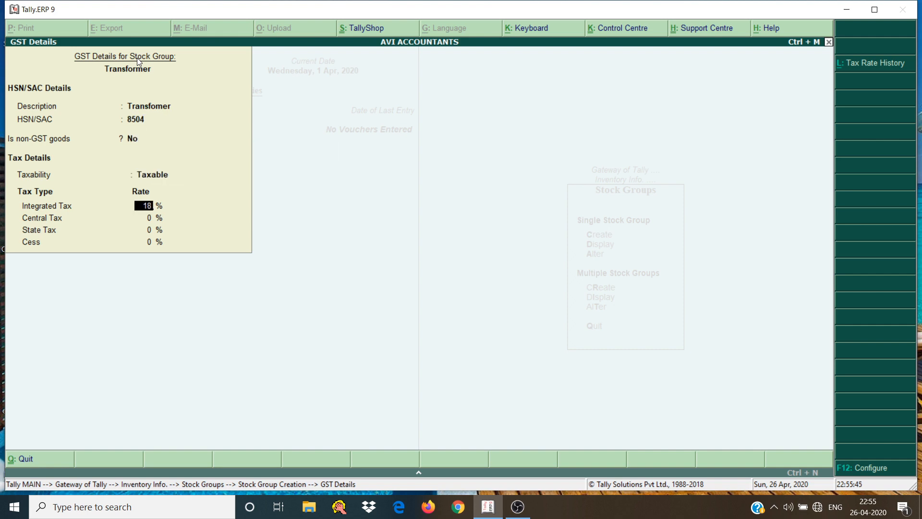
key("Return")
key("Return")
key("Return")
key("Return")
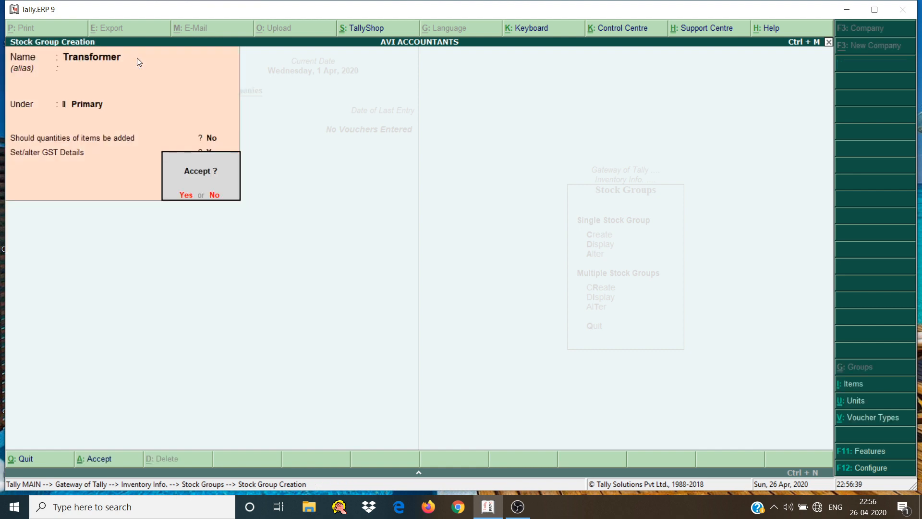
key("Return")
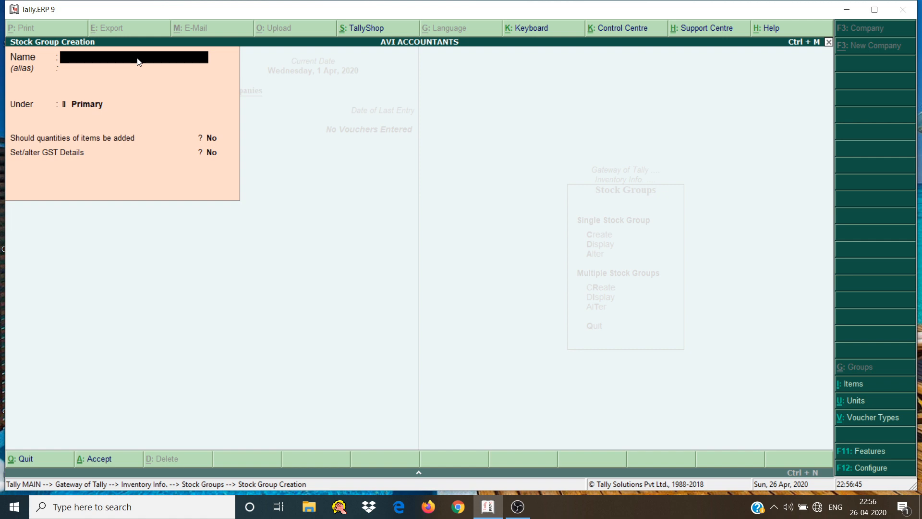
Name another stock group Mobile Phone and keep it under Primary without adding item quantities
type("Mobile Phone")
key("Return")
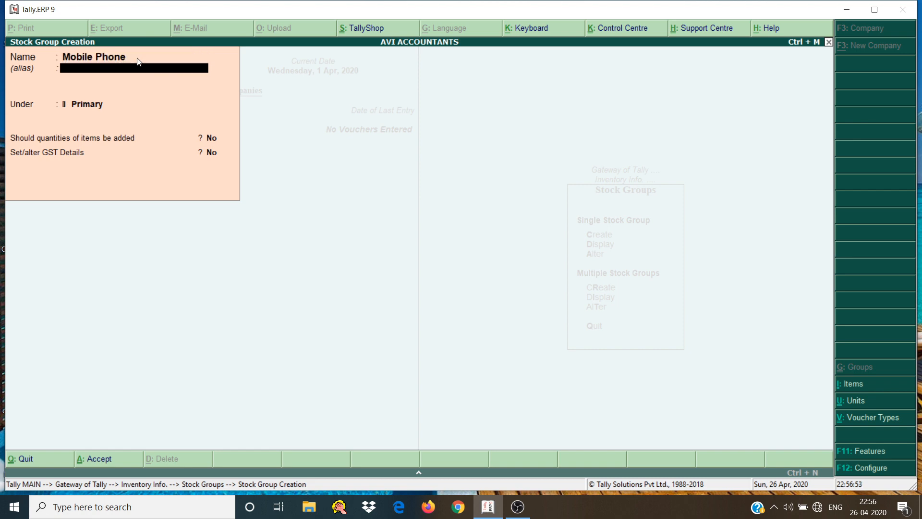
key("Return")
key("Return")
key("Return")
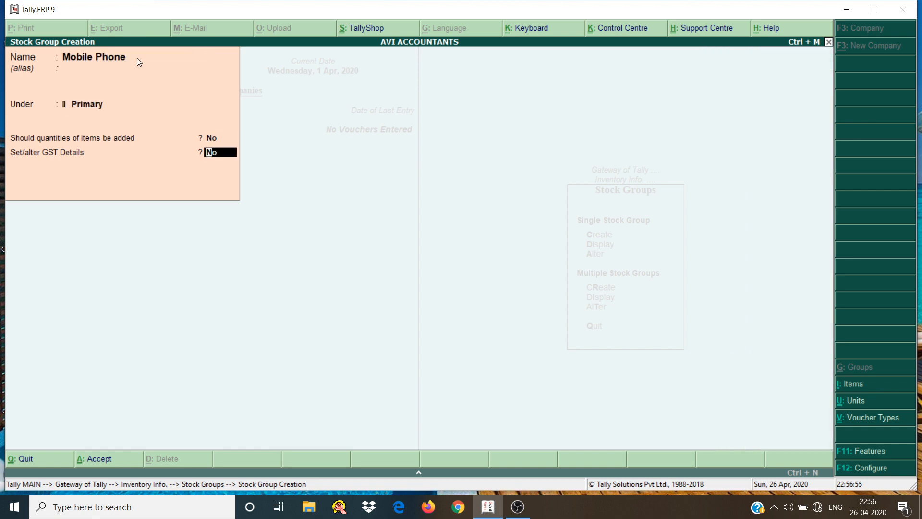
Enable GST details for the Mobile Phone group with description Phones and HSN/SAC 8517
key("y")
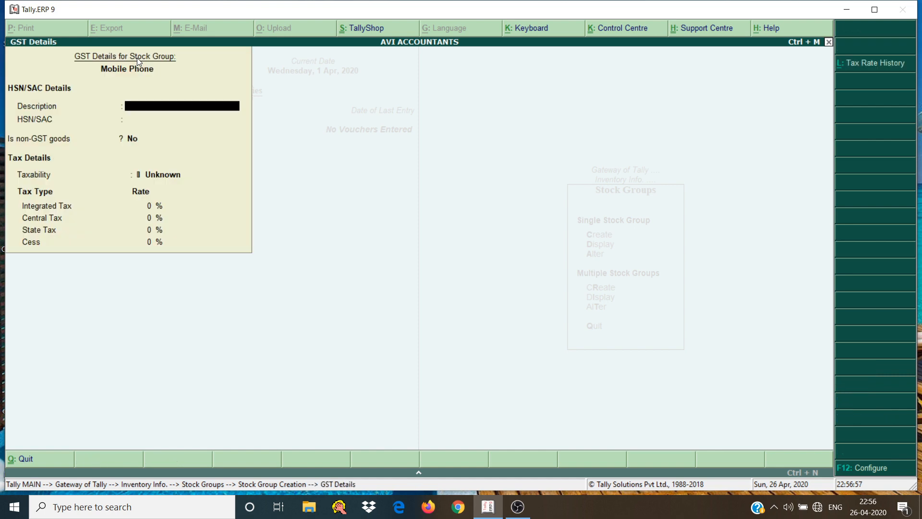
type("Phones")
key("Return")
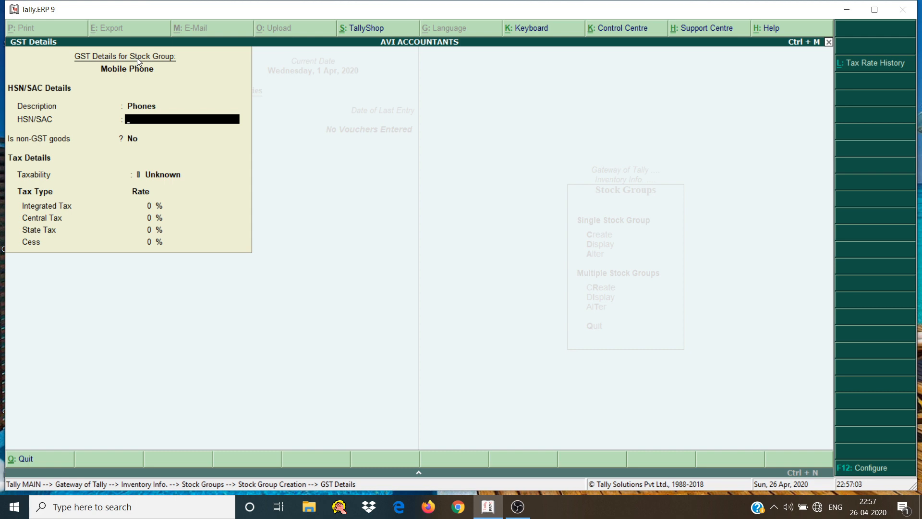
type("8517")
key("Return")
Make the Mobile Phone group Taxable at 12% integrated tax, save it and leave stock group creation
key("Return")
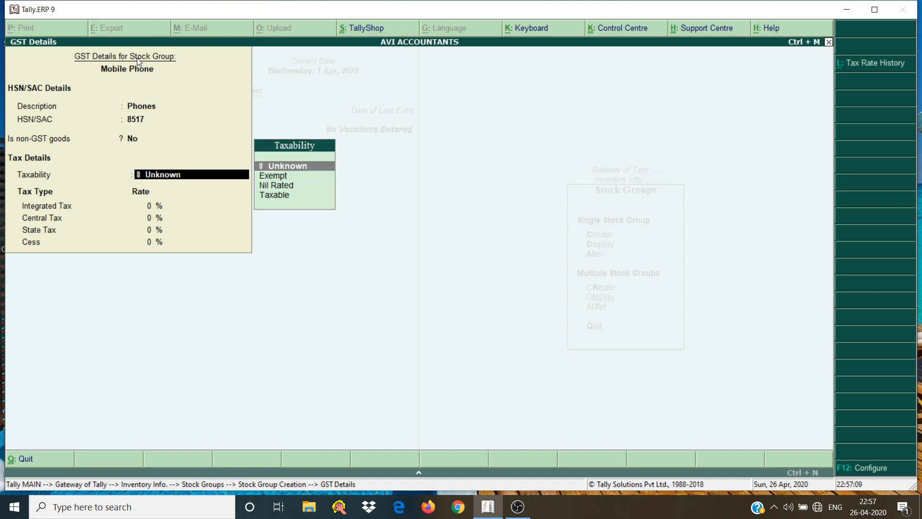
key("Down")
key("Down")
key("Down")
key("Return")
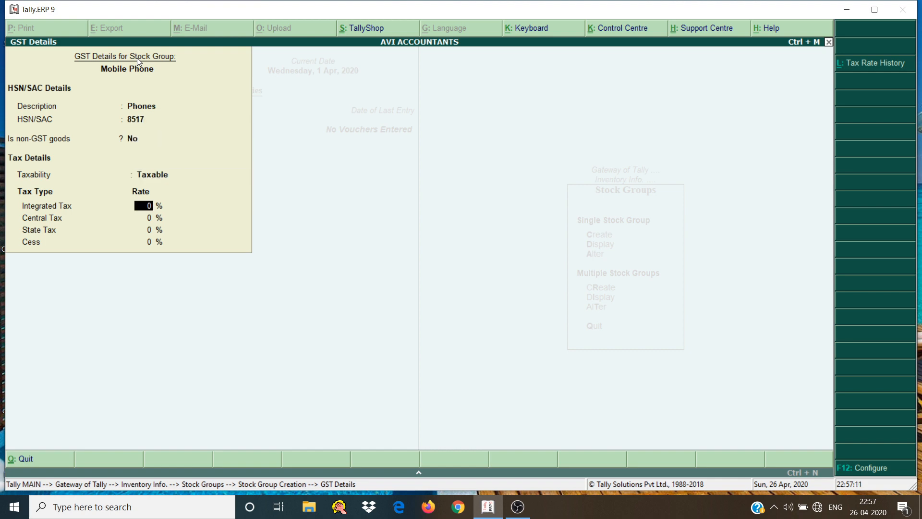
type("12")
key("Return")
key("Return")
key("Return")
key("Return")
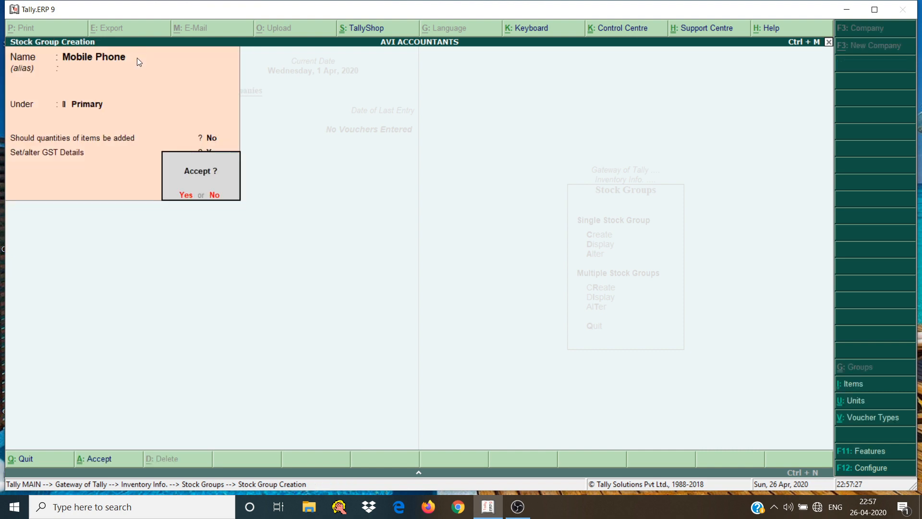
key("Return")
key("Escape")
key("Return")
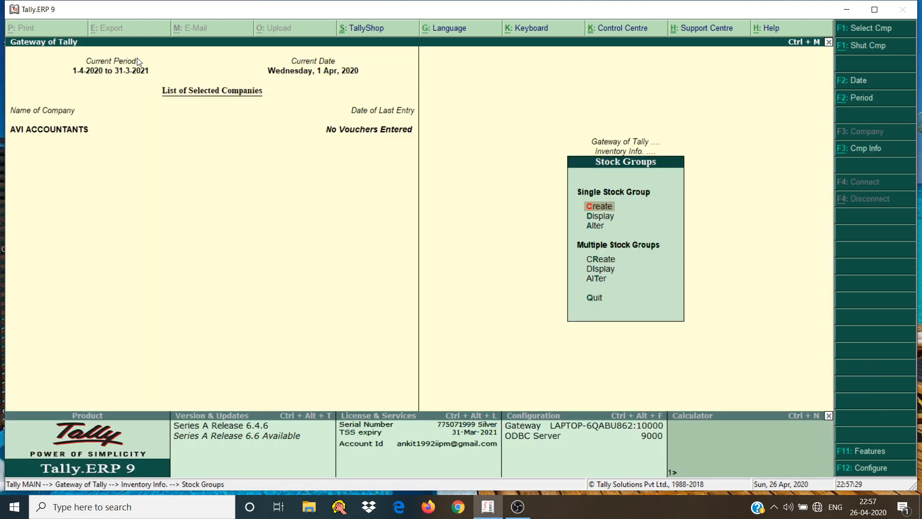
Open multiple stock item creation with All Items as the parent group
key("Escape")
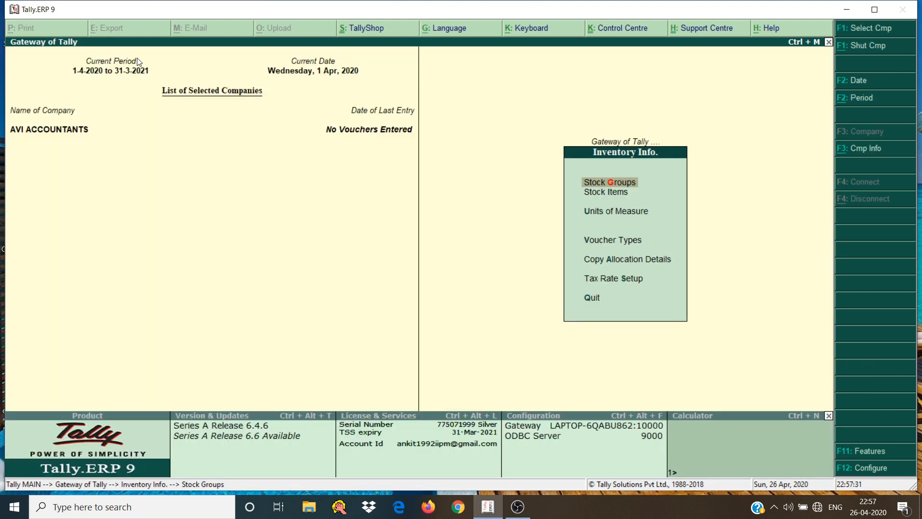
key("Down")
key("Return")
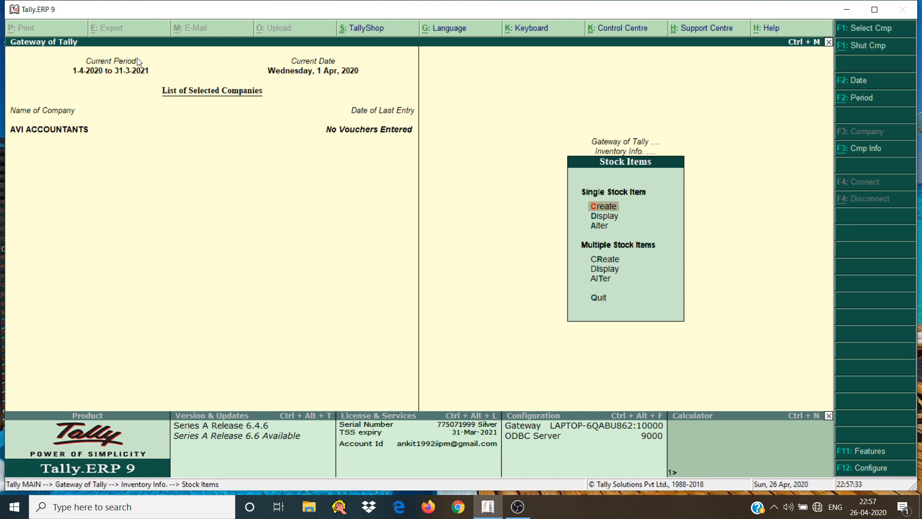
key("Down")
key("Down")
key("Down")
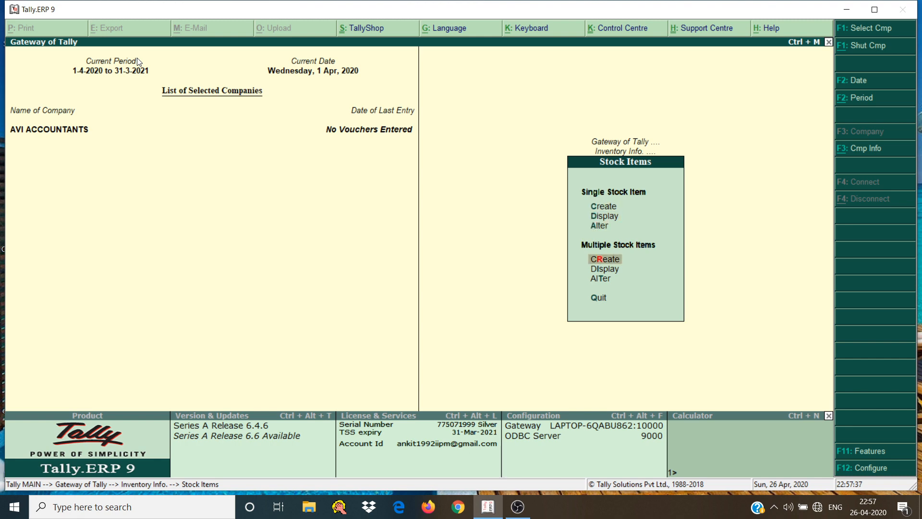
key("Return")
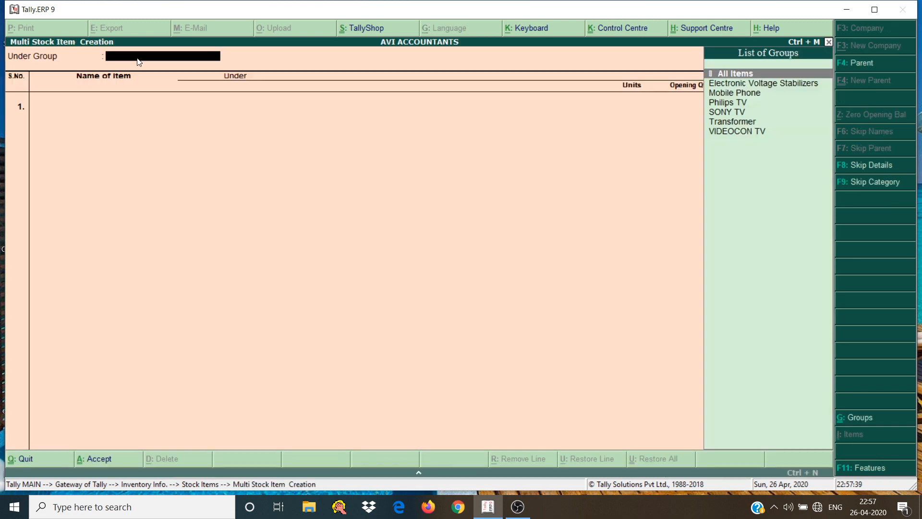
key("Return")
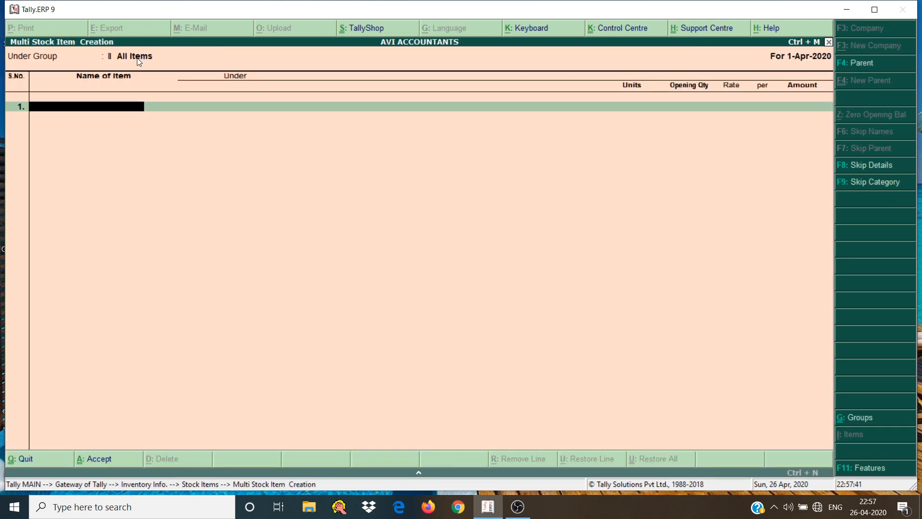
Name the first stock item 4kva Stabilizer and place it under Electronic Voltage Stabilizers
type("4kva Stabilizer")
key("Return")
key("Down")
key("Down")
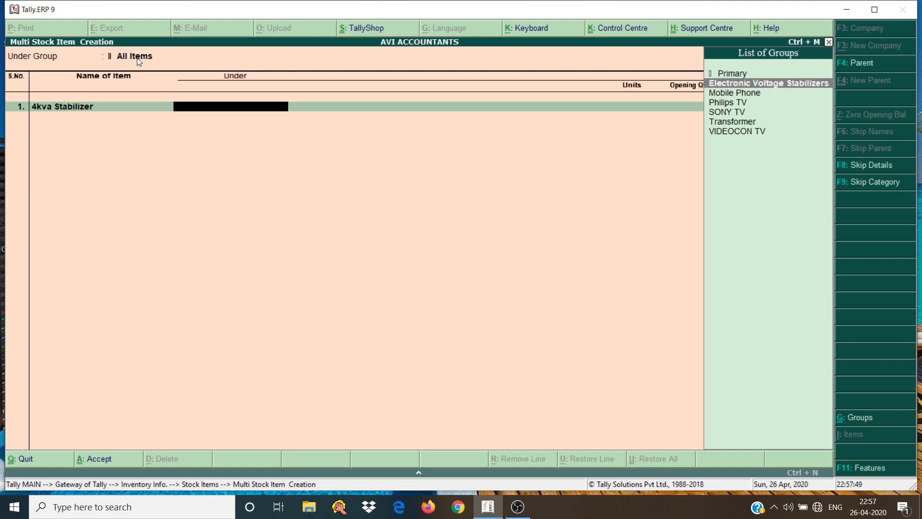
key("Up")
key("Return")
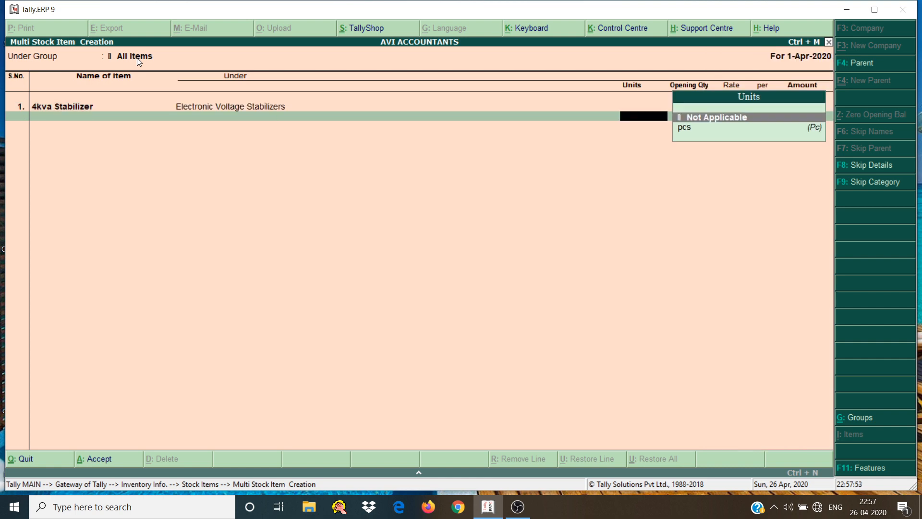
Give the 4kva Stabilizer the unit pcs and an opening quantity of 1 at a rate of 2,500 per piece
key("Down")
key("Return")
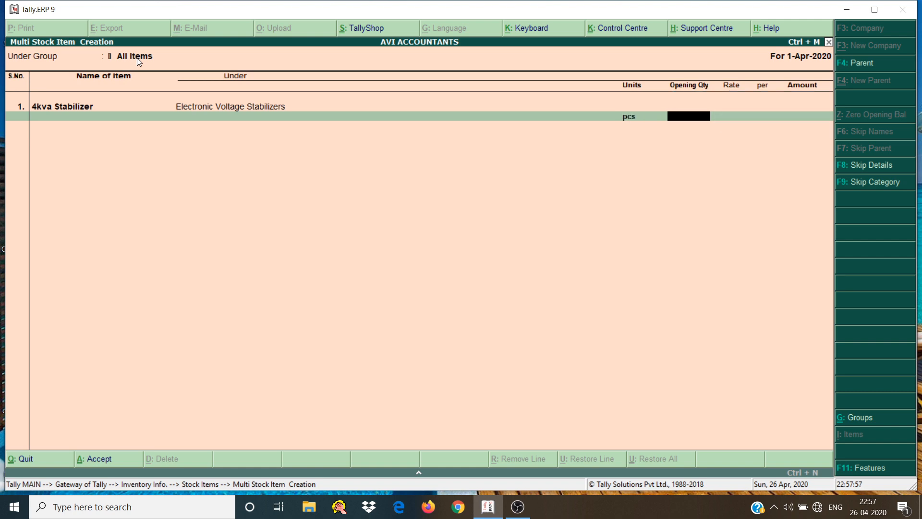
type("1")
key("Return")
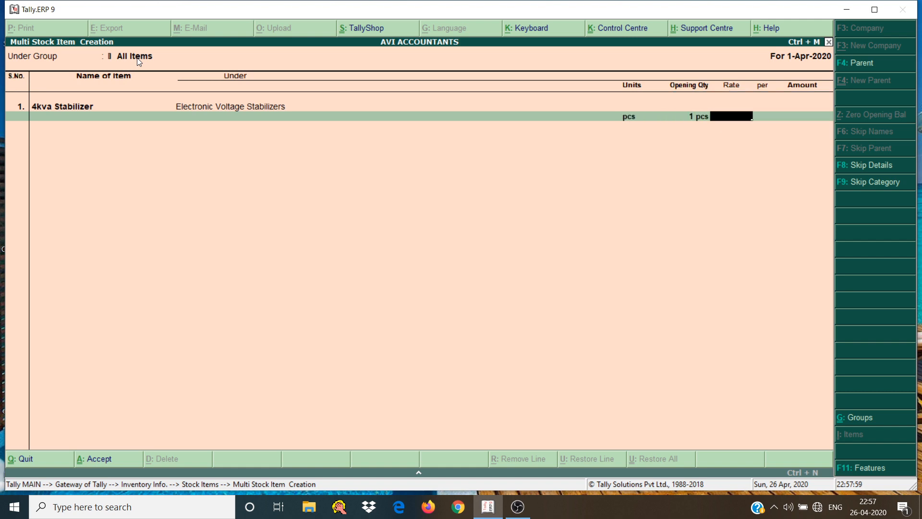
type("2500")
key("Return")
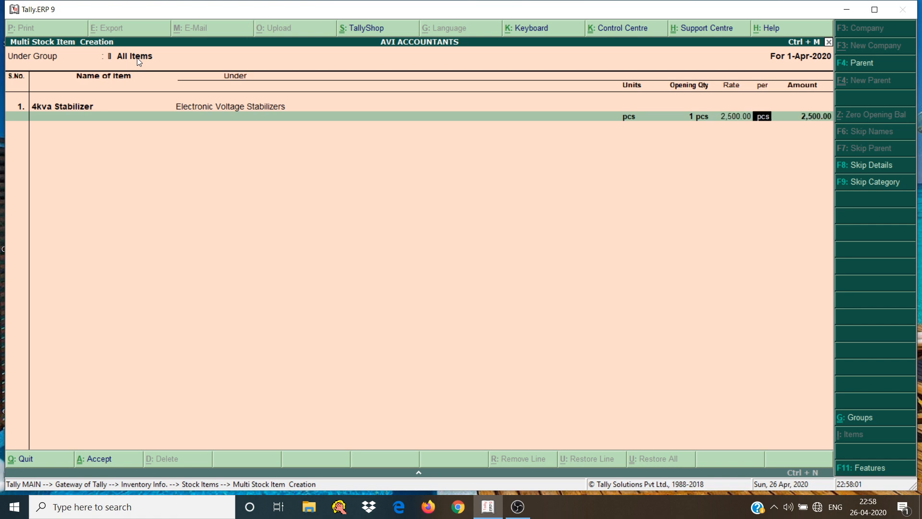
key("Return")
key("Return")
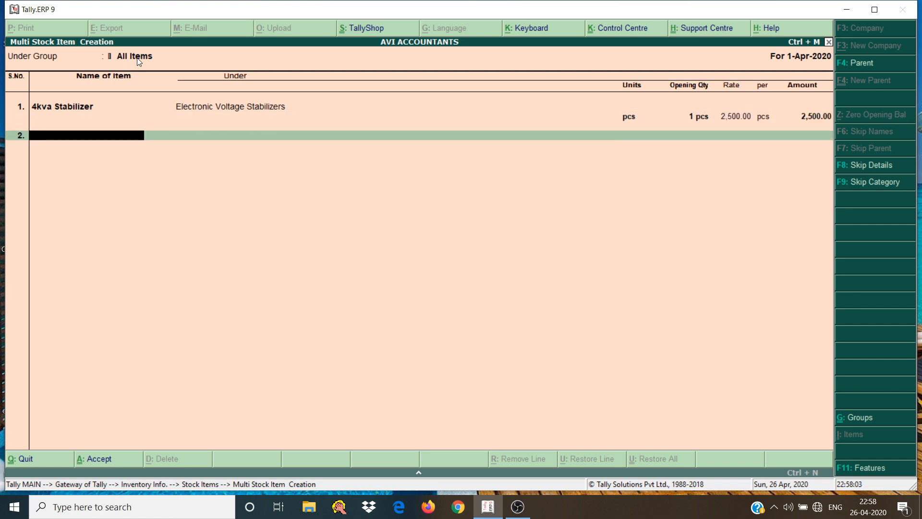
Add a second stock item named 5kvs Stabilizer under Electronic Voltage Stabilizers
type("5kvs Stabilizer")
key("Return")
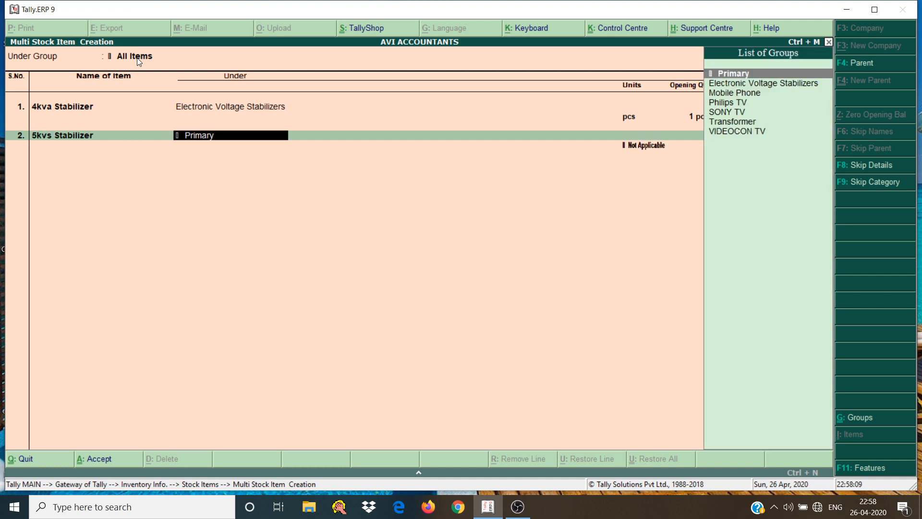
key("Down")
key("Down")
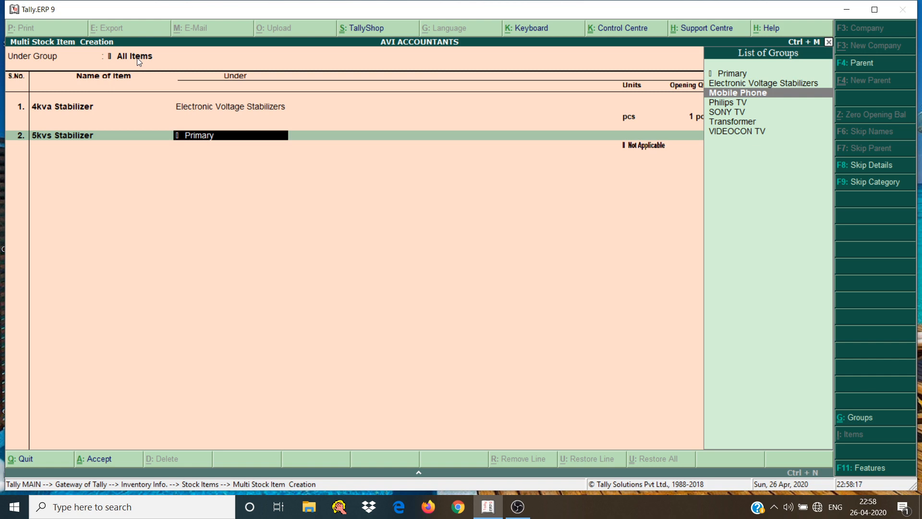
key("Down")
key("Up")
key("Down")
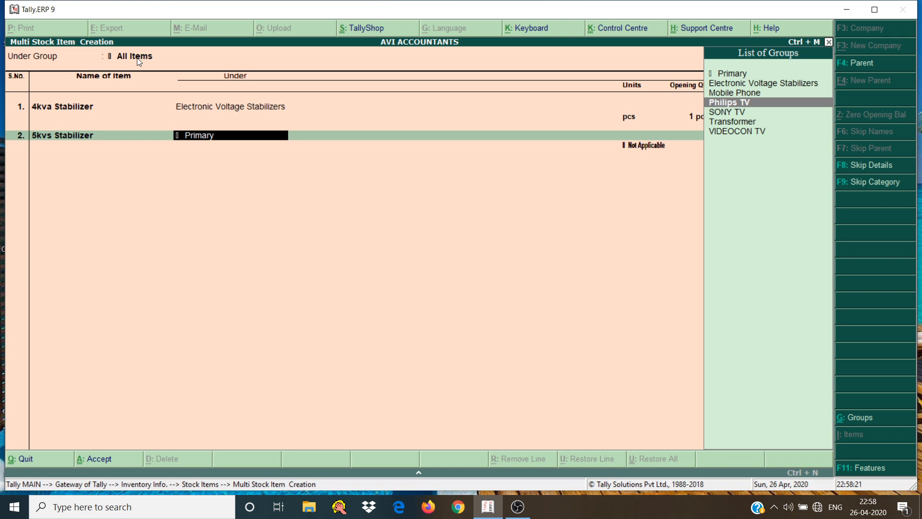
key("Up")
key("Up")
key("Return")
Give the 5kvs Stabilizer the unit pcs and an opening quantity of 2 at a rate of 3,000 per piece
key("Down")
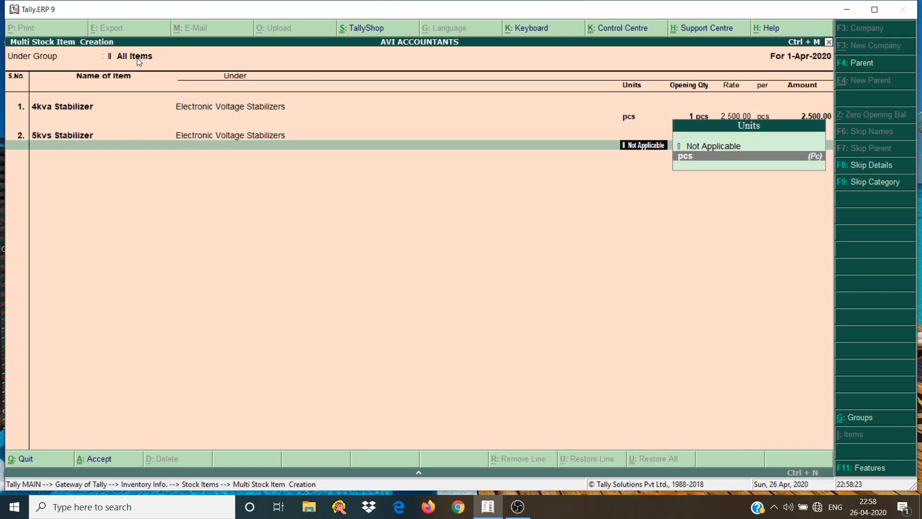
key("Return")
type("2")
key("Return")
type("3000")
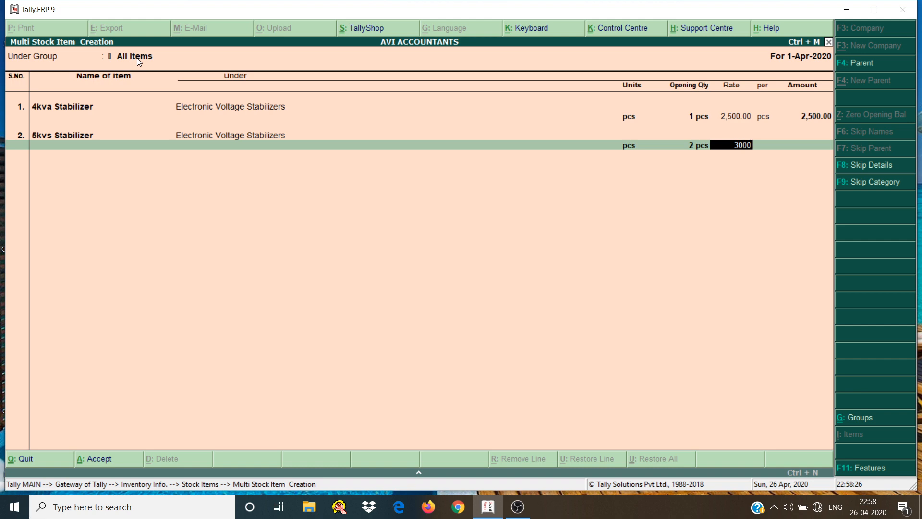
key("Return")
key("Return")
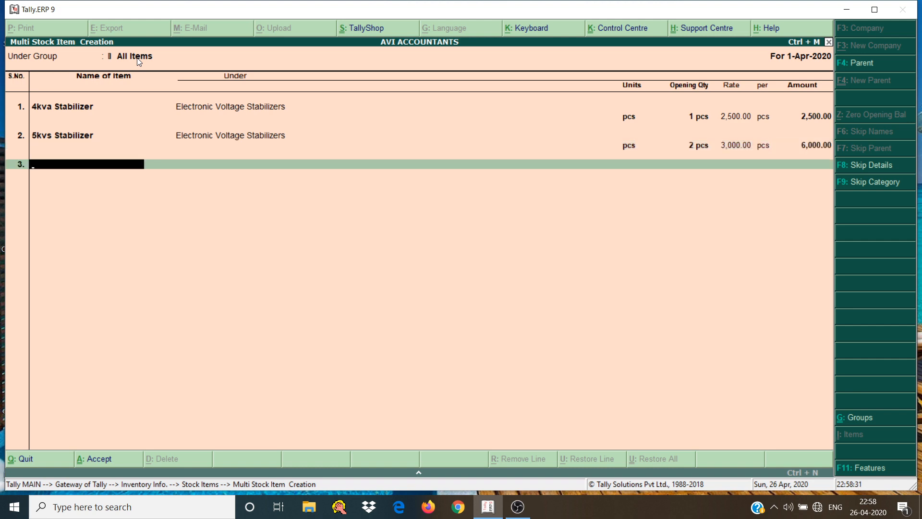
Name the third stock item J7 6/128gb
type("J")
type("5")
key("BackSpace")
type("7 2gb/")
key("BackSpace")
key("BackSpace")
key("BackSpace")
key("BackSpace")
type("6g")
key("BackSpace")
type("/128gb")
key("Return")
Place the J7 6/128gb item under the Mobile Phone group
key("Down")
key("Down")
key("Down")
key("Down")
key("Down")
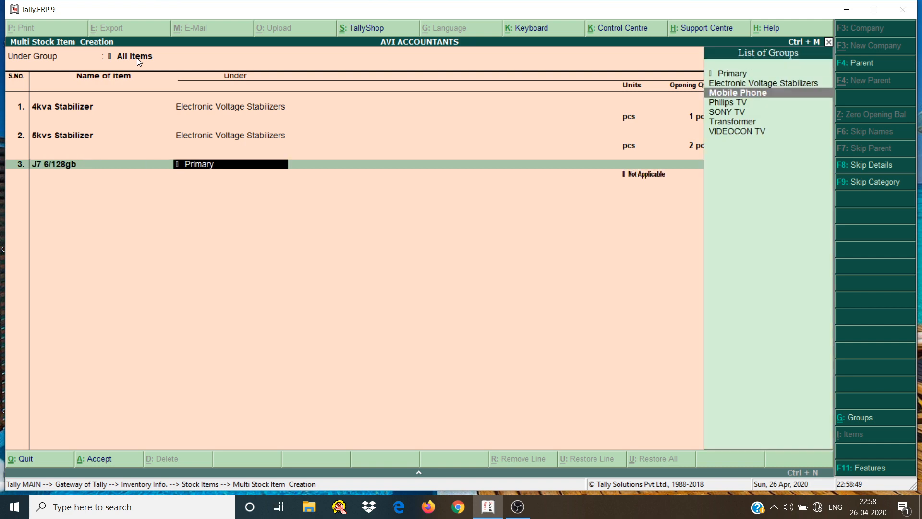
key("Down")
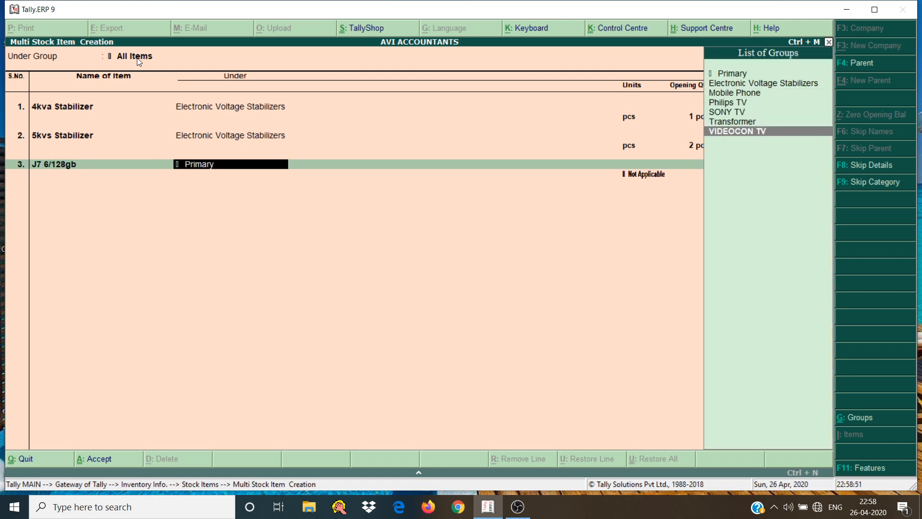
key("Up")
key("Up")
key("Up")
key("Up")
key("Return")
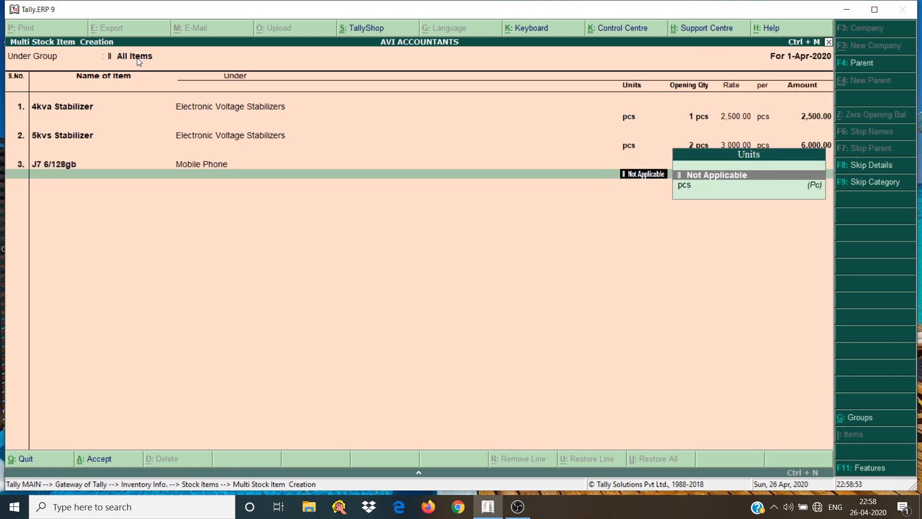
Give the J7 6/128gb the unit pcs and an opening quantity of 2 at 18,000 per piece, and save all three stock items
key("Down")
key("Return")
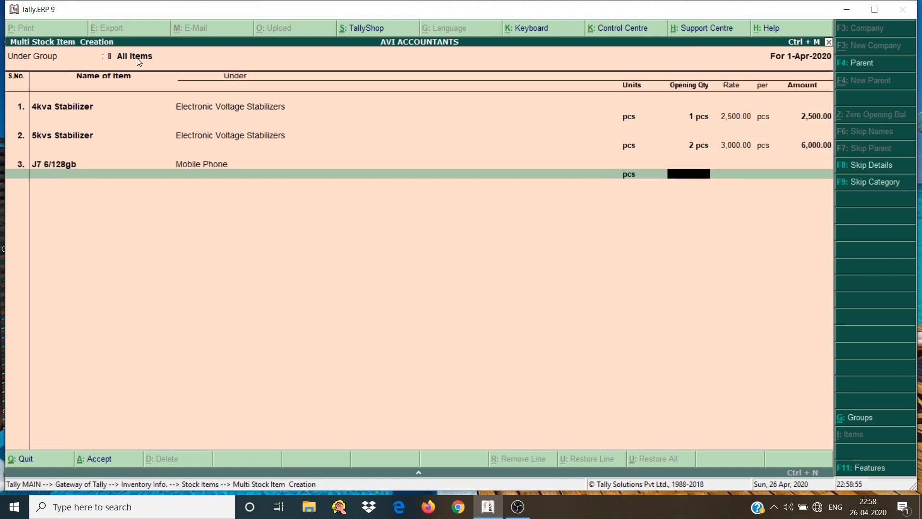
type("2")
key("Return")
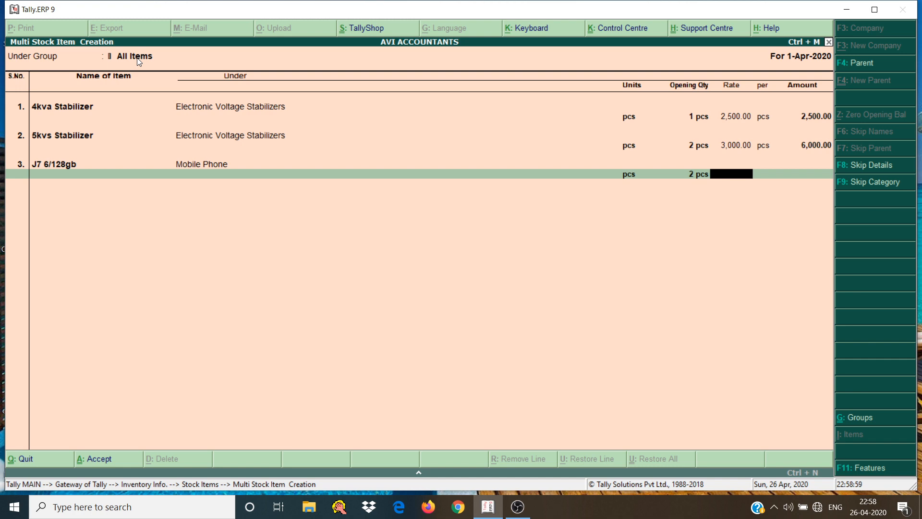
type("18000")
key("Return")
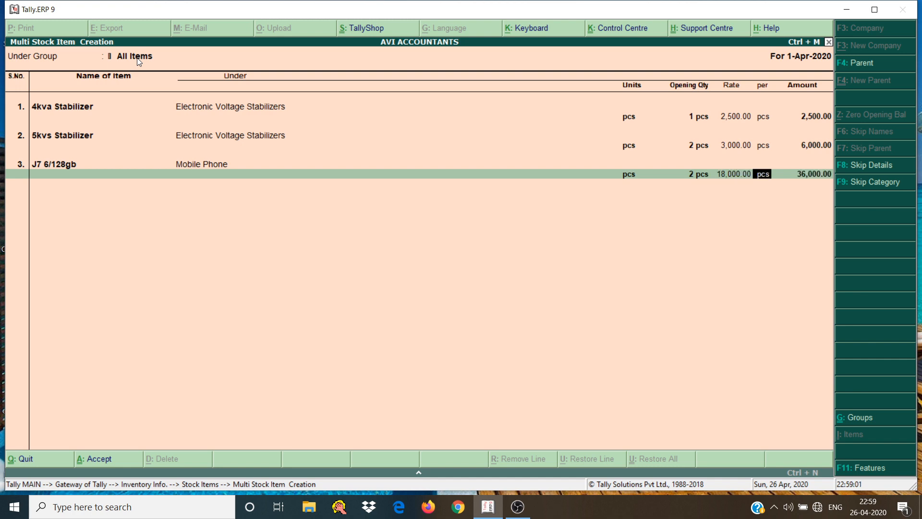
key("Return")
key("Return")
key("Return")
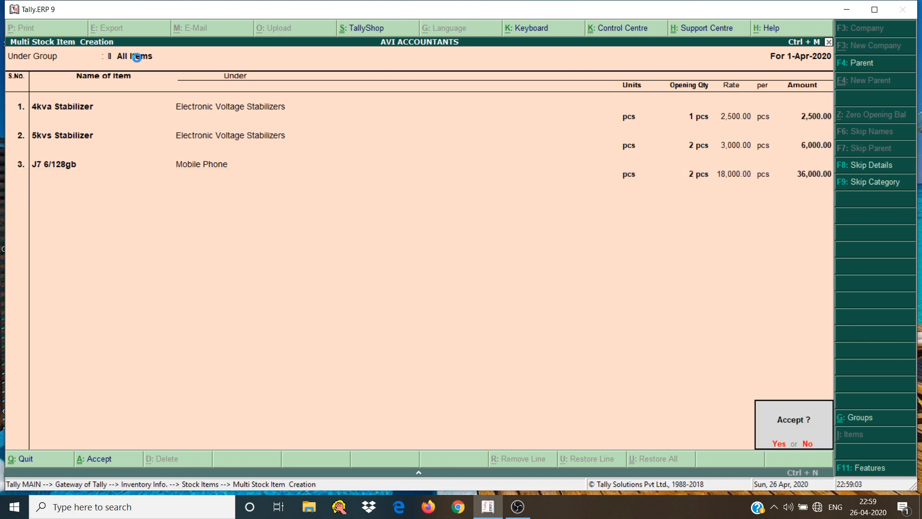
key("Return")
Start creating a simple unit of measure with symbol rol and formal name Roll
key("Up")
key("Up")
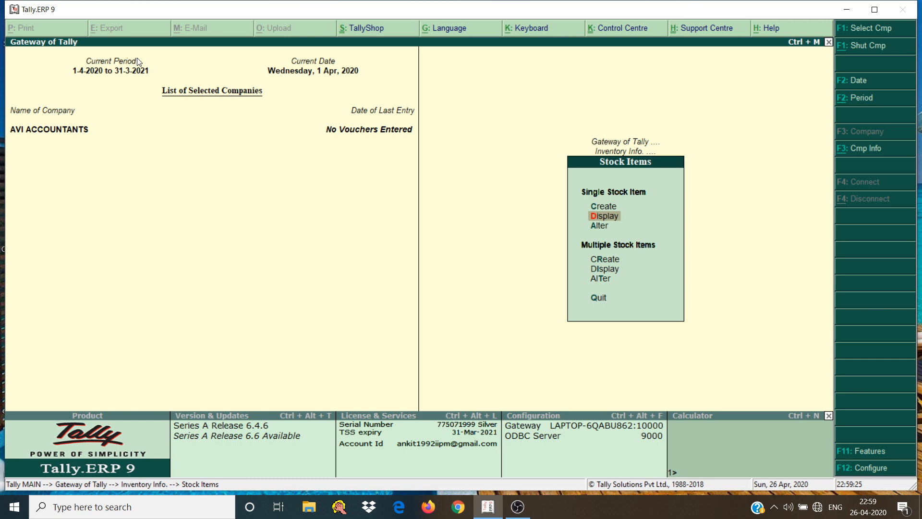
key("Escape")
key("Down")
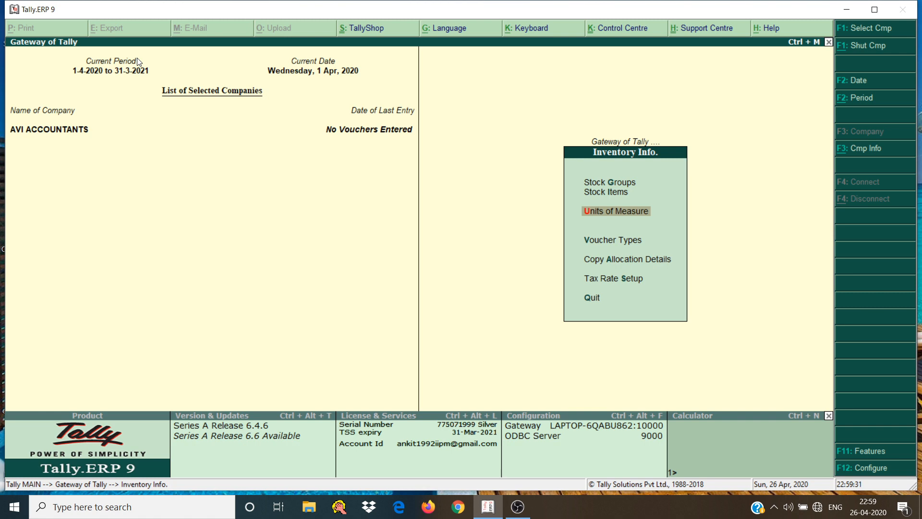
key("Return")
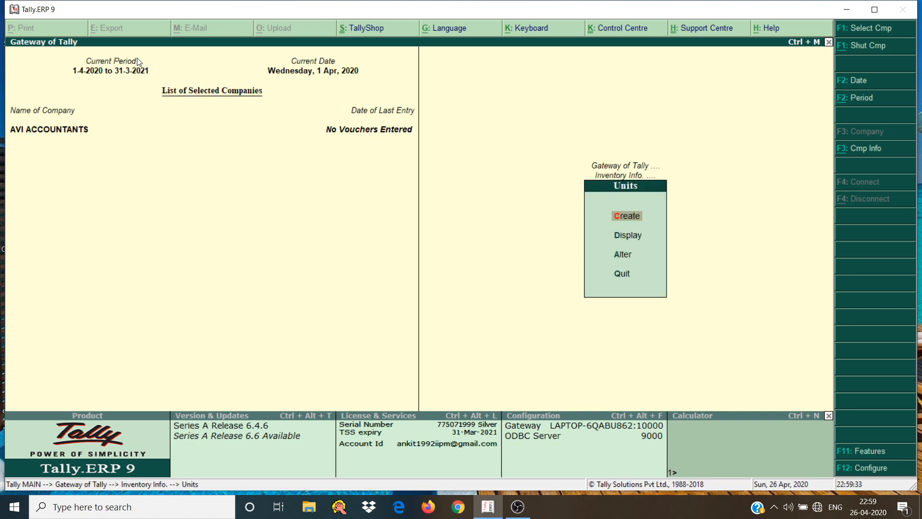
key("Return")
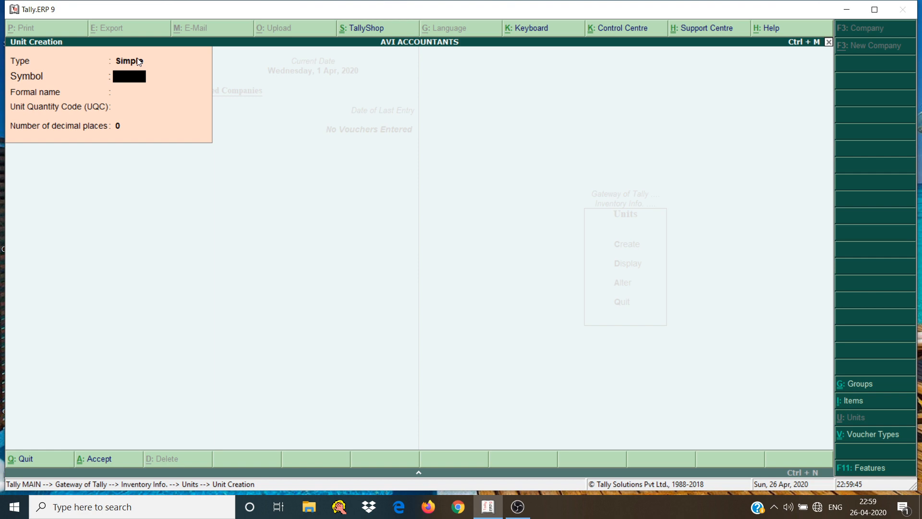
type("roll")
key("Return")
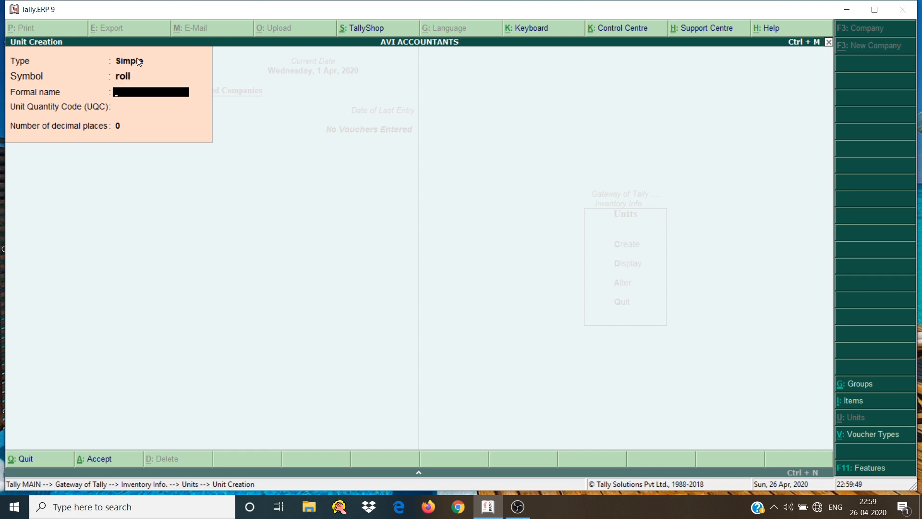
type("Rol")
key("BackSpace")
type("rol")
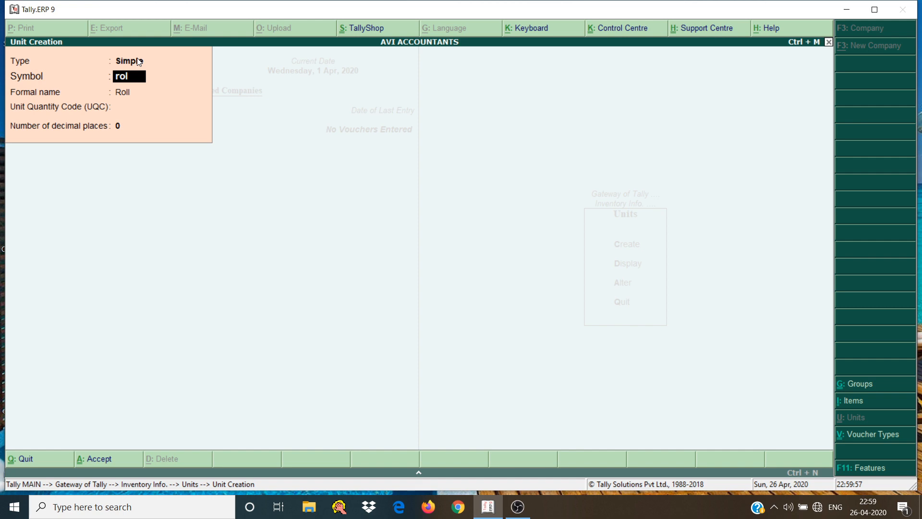
key("Return")
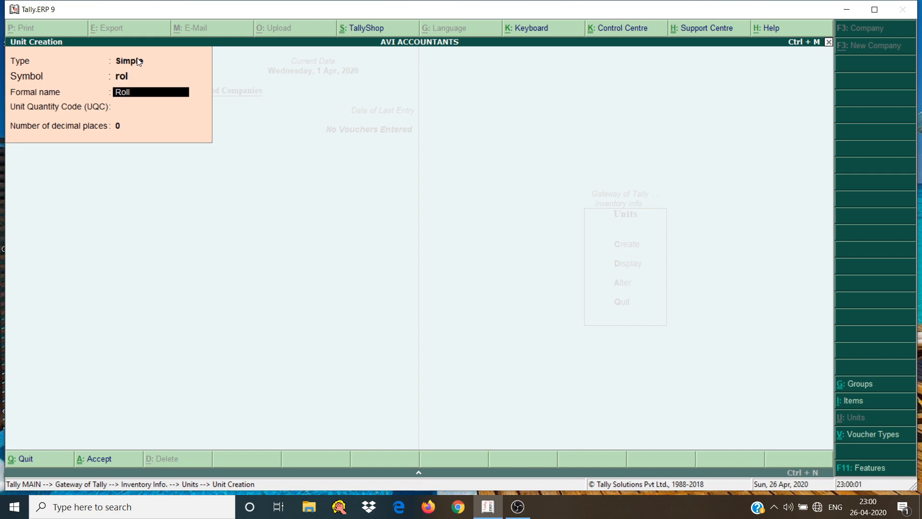
Assign the unit quantity code ROL-ROLLS with 2 decimal places to the Roll unit and save it
key("Return")
type("ro")
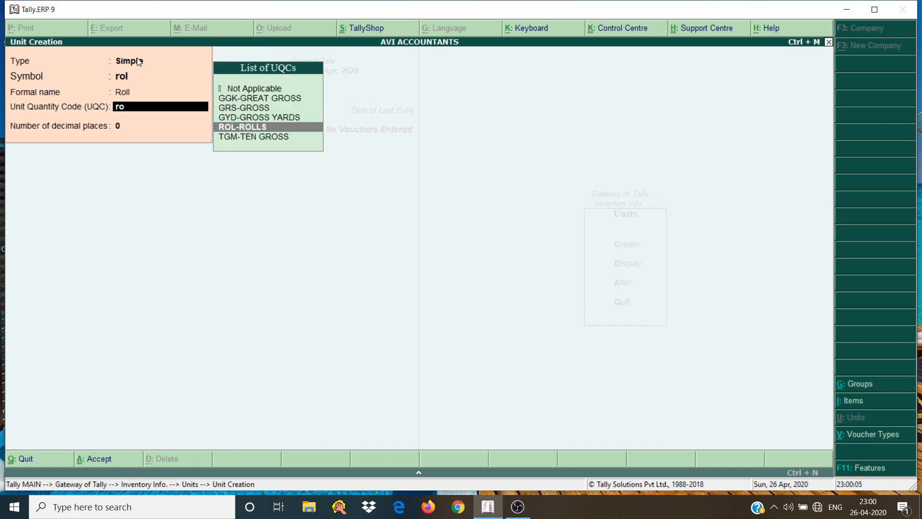
key("Return")
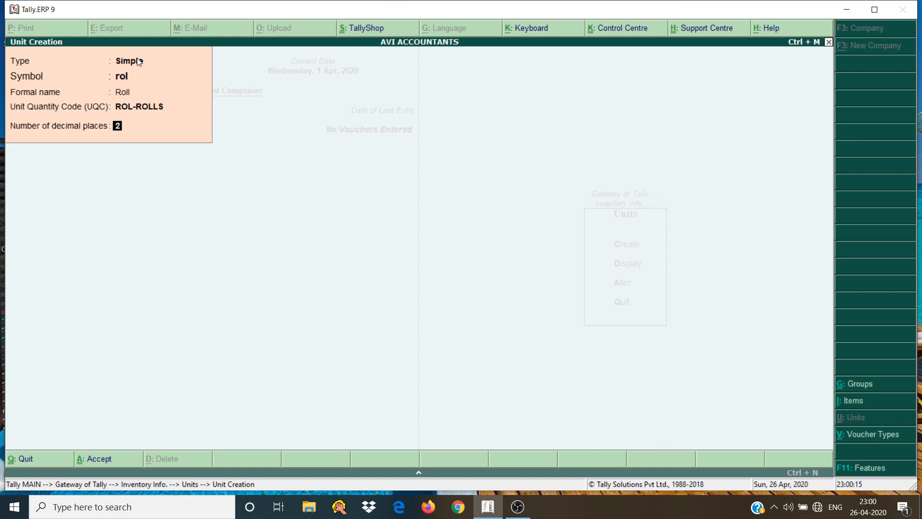
key("Return")
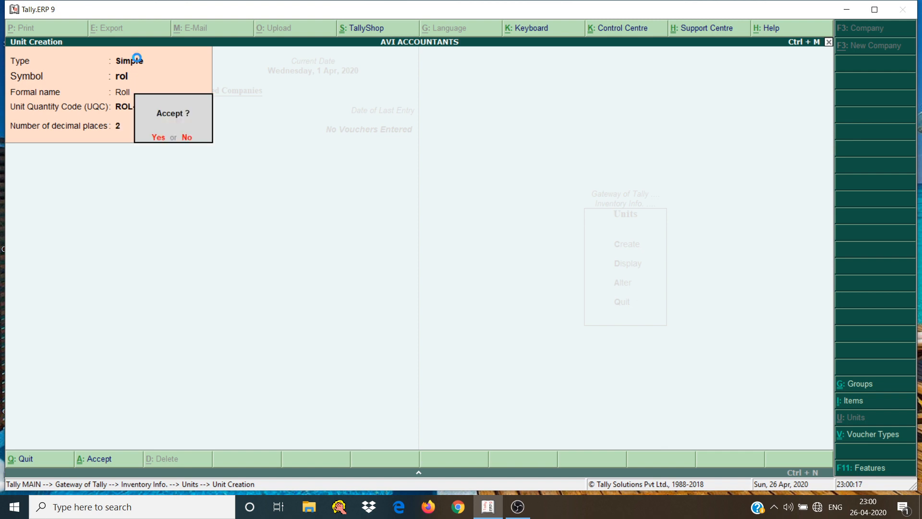
key("Return")
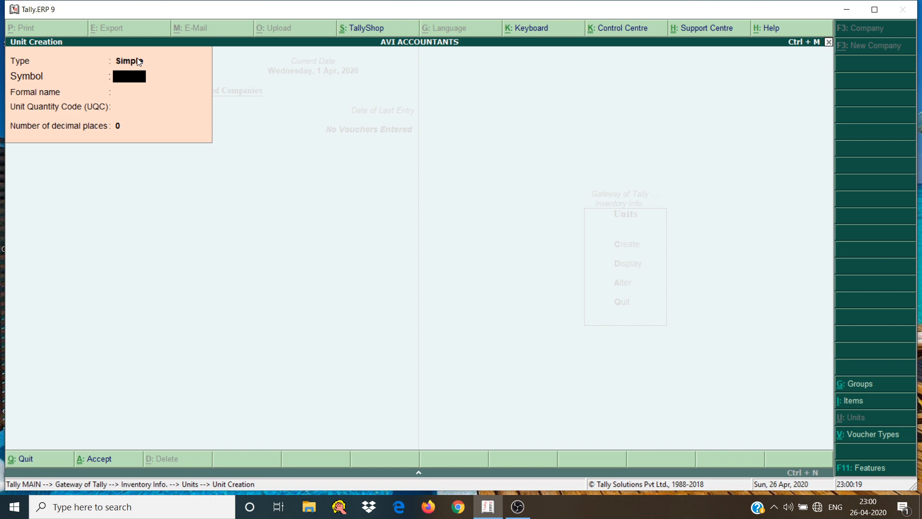
Leave unit creation for the Gateway of Tally and minimize the program window
key("Escape")
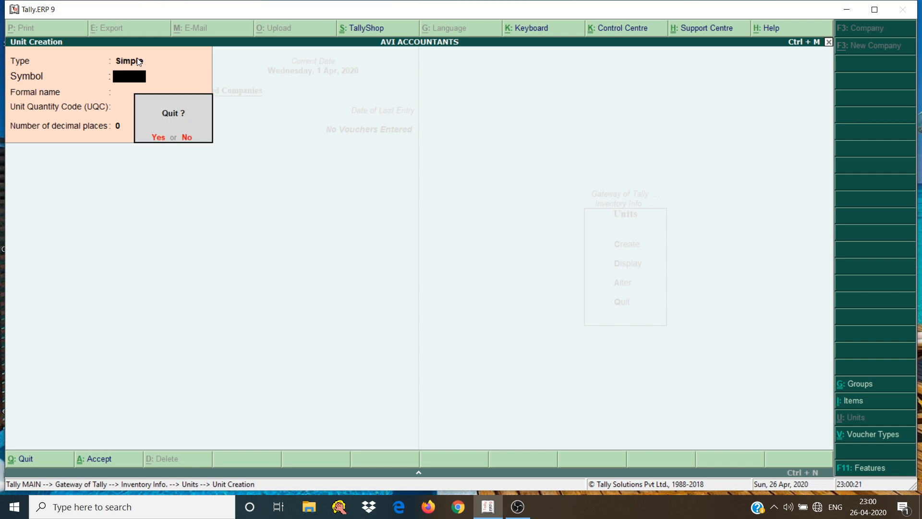
key("Return")
key("Escape")
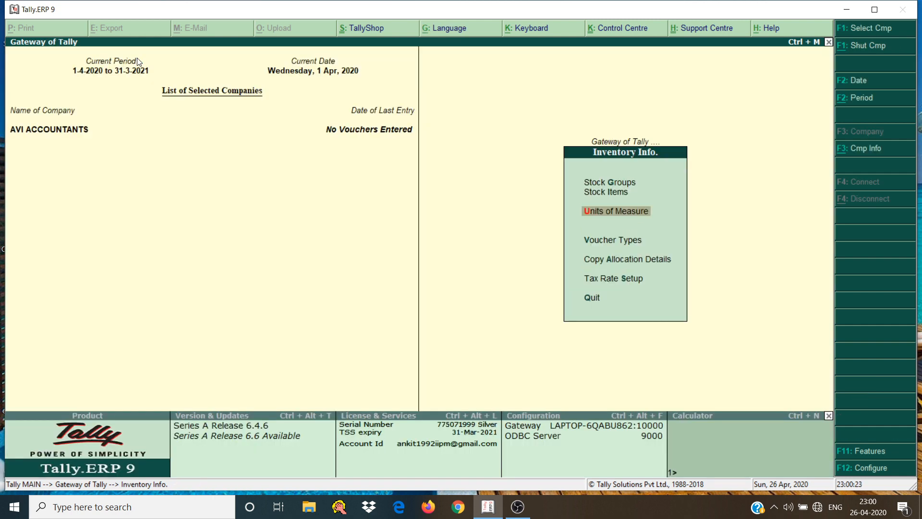
key("Up")
key("Escape")
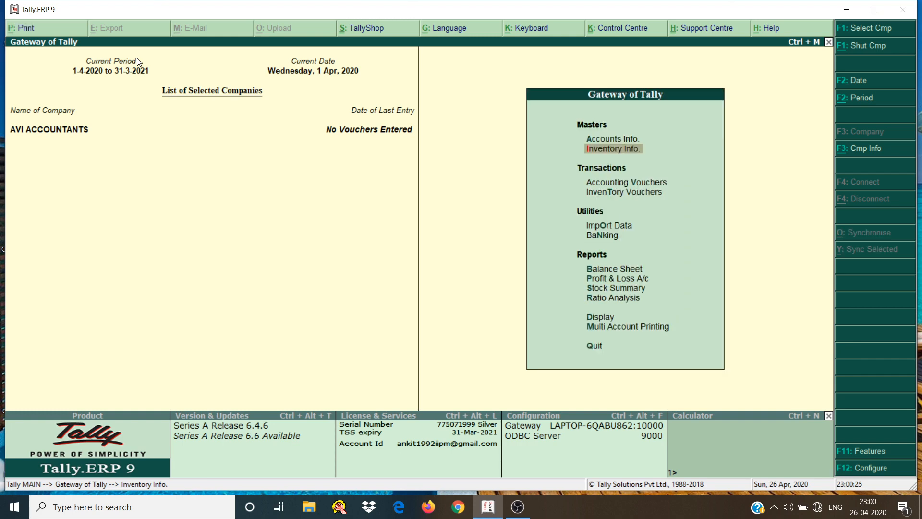
key("Down")
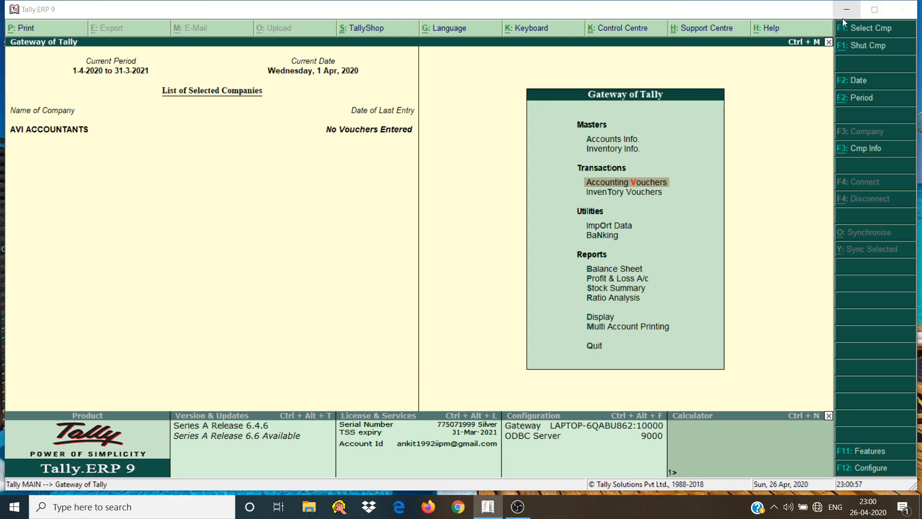
left_click(846, 11)
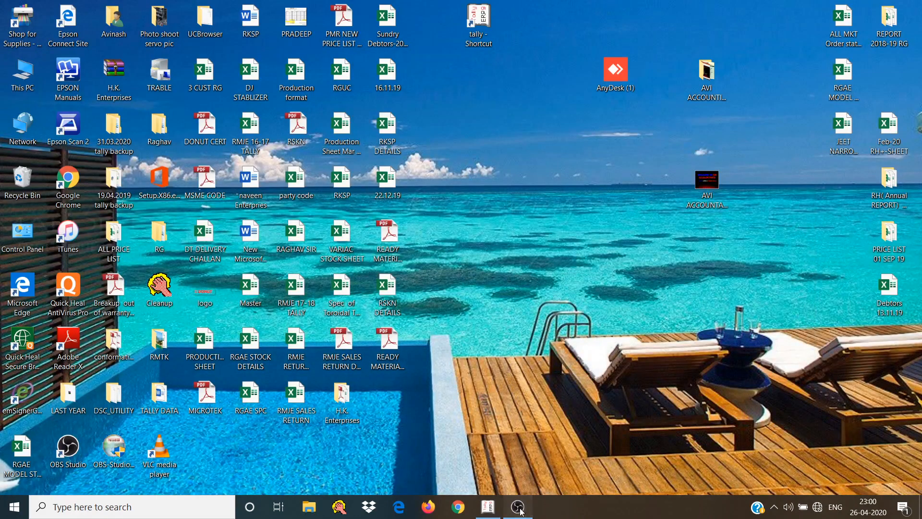